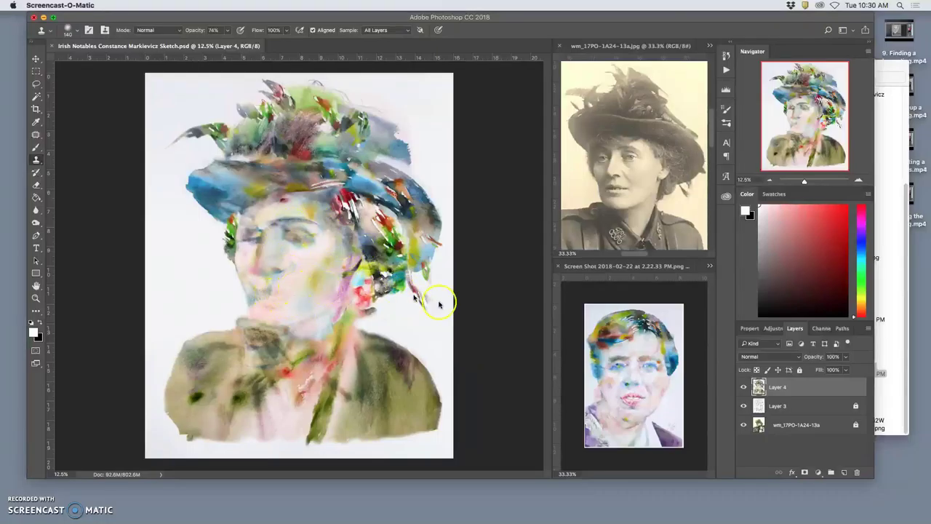
Check the painted layer against the sketch beneath it, and erase the stray feather tip beside the hat on Layer 4.
click(744, 387)
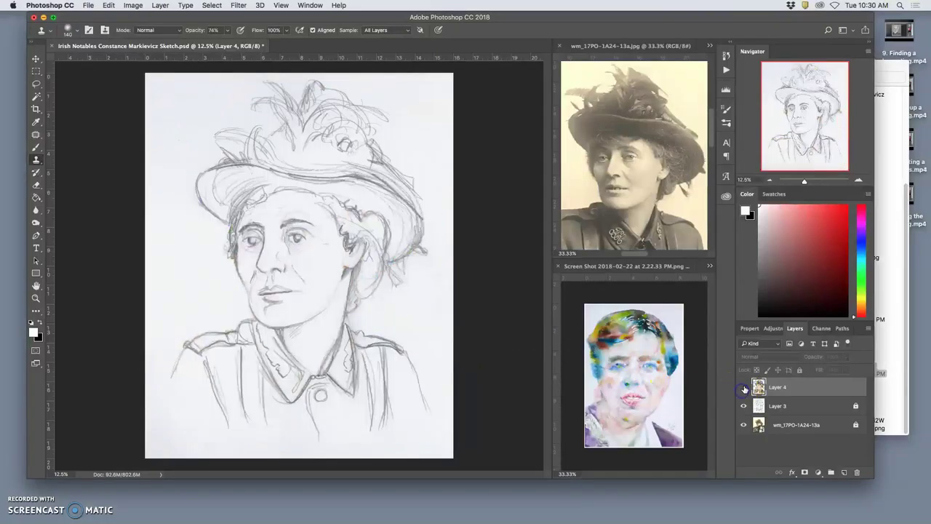
click(743, 387)
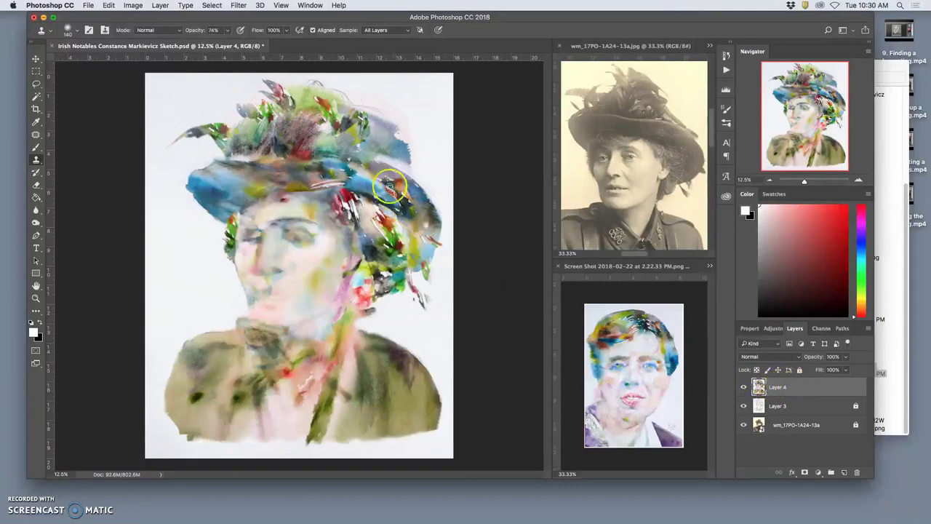
click(769, 387)
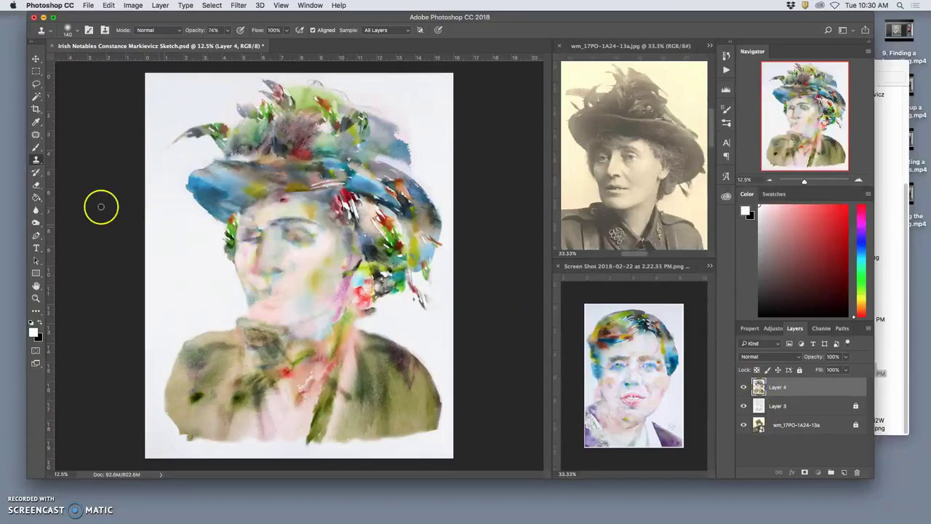
click(36, 184)
click(367, 92)
mouse_move(391, 100)
mouse_down()
mouse_move(413, 129)
mouse_move(393, 93)
mouse_move(344, 87)
mouse_move(350, 94)
mouse_move(334, 80)
mouse_move(343, 81)
mouse_move(160, 155)
mouse_move(173, 121)
mouse_move(182, 133)
mouse_move(211, 114)
mouse_up()
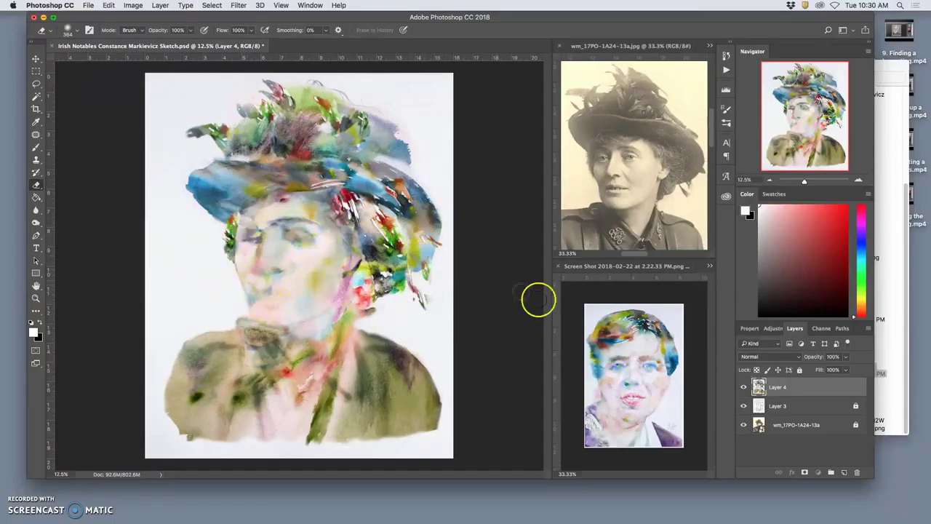
Duplicate the Layer 3 pencil sketch and move the copy above Layer 4.
click(793, 408)
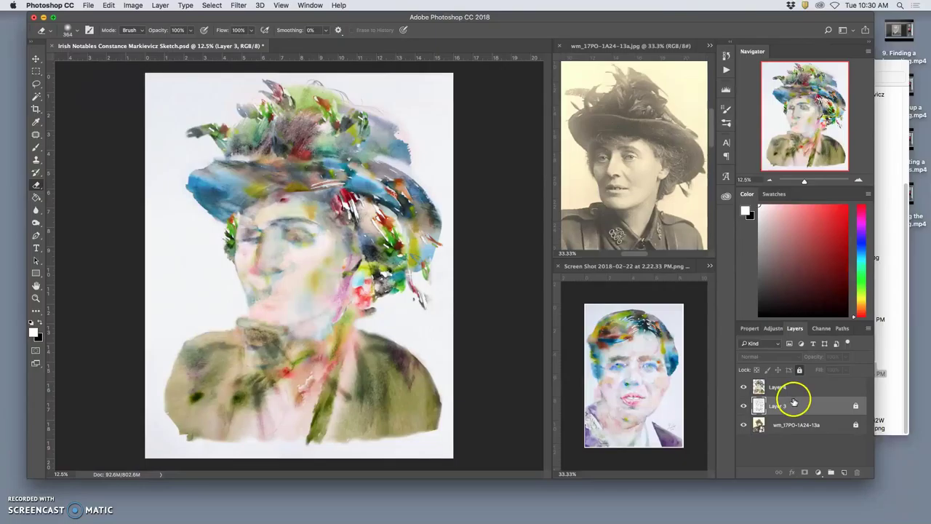
key(ctrl+j)
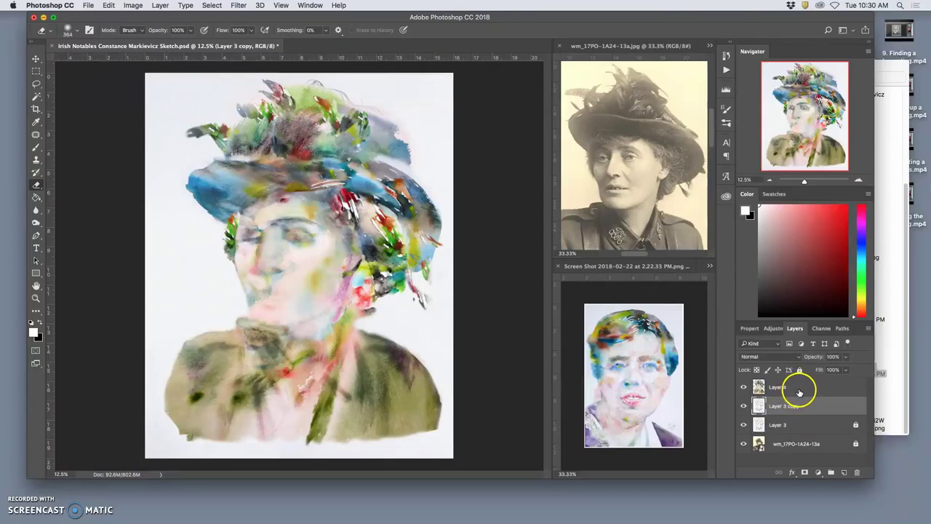
drag(800, 393, 790, 388)
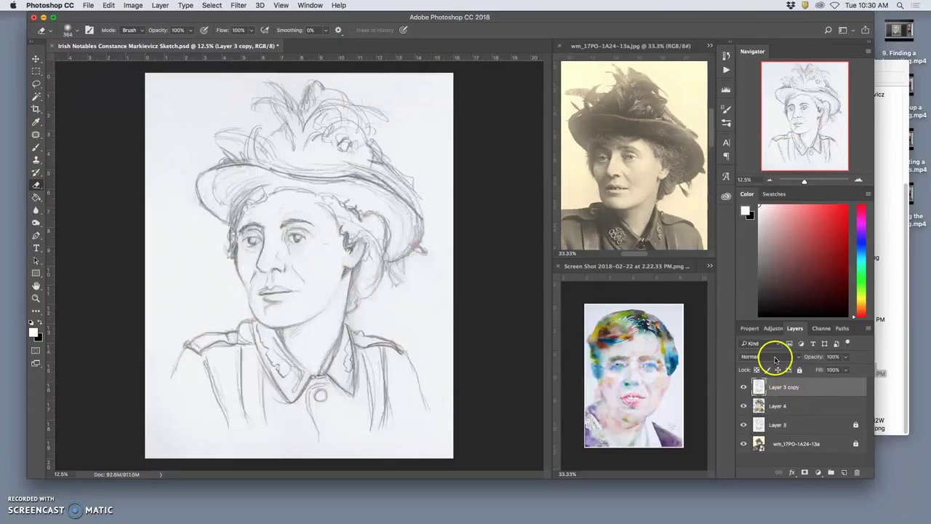
Set the sketch copy's blend mode to Multiply and its opacity to 63%.
click(772, 356)
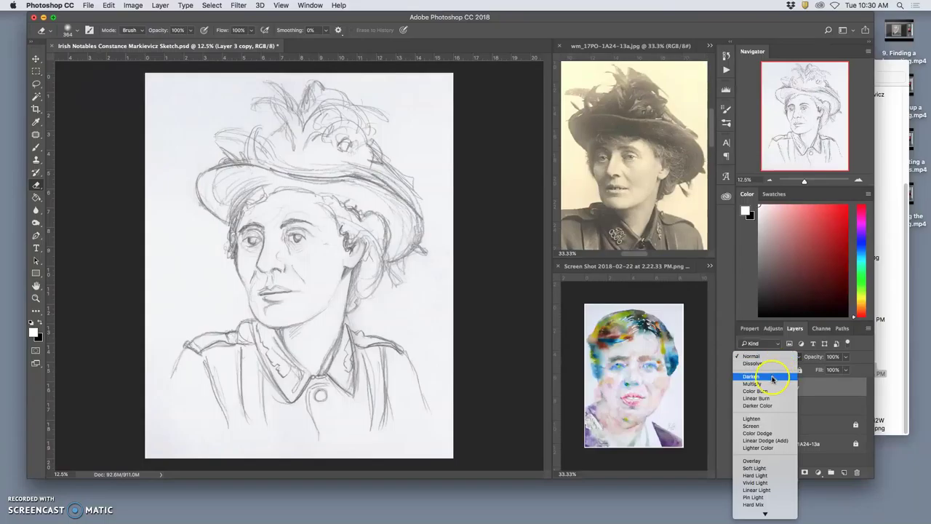
click(770, 383)
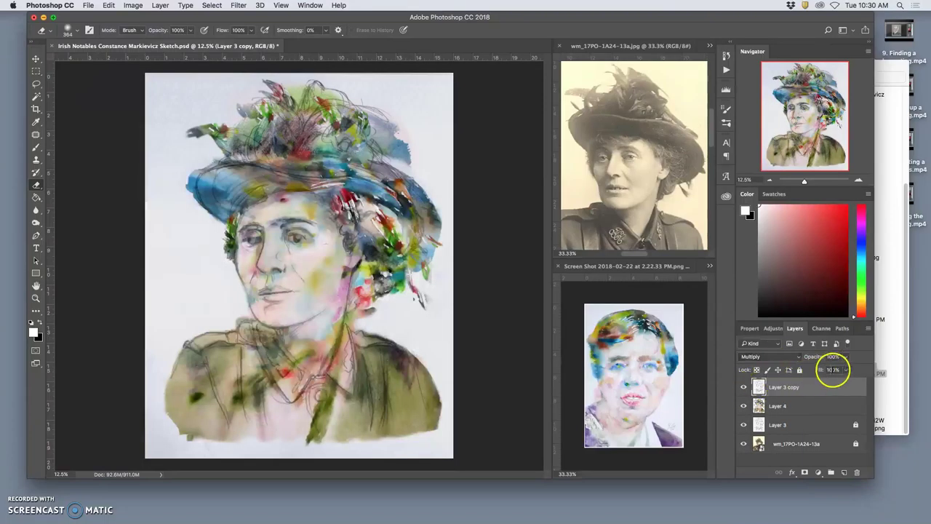
click(846, 357)
drag(846, 369, 836, 371)
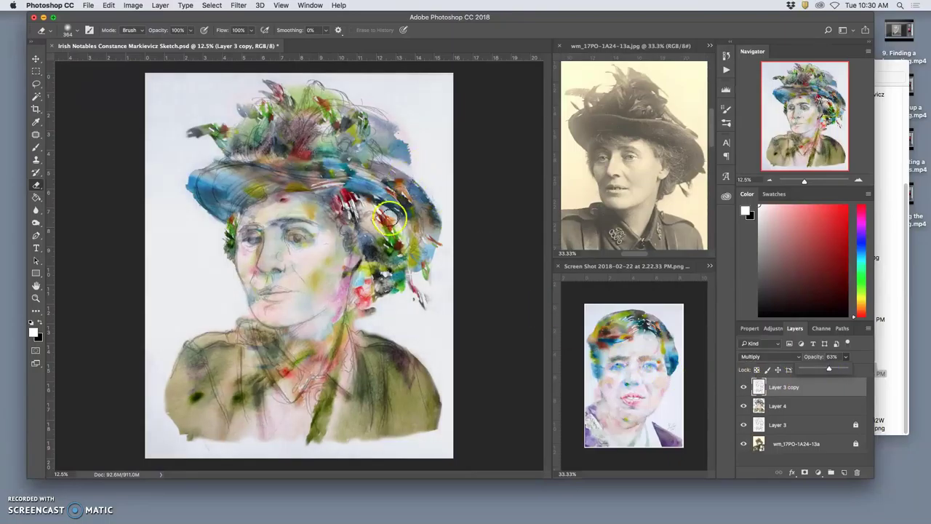
Compare the painting with and without the sketch overlay, examining the face and collar area.
click(742, 390)
click(743, 393)
click(743, 393)
click(743, 393)
click(743, 394)
click(743, 393)
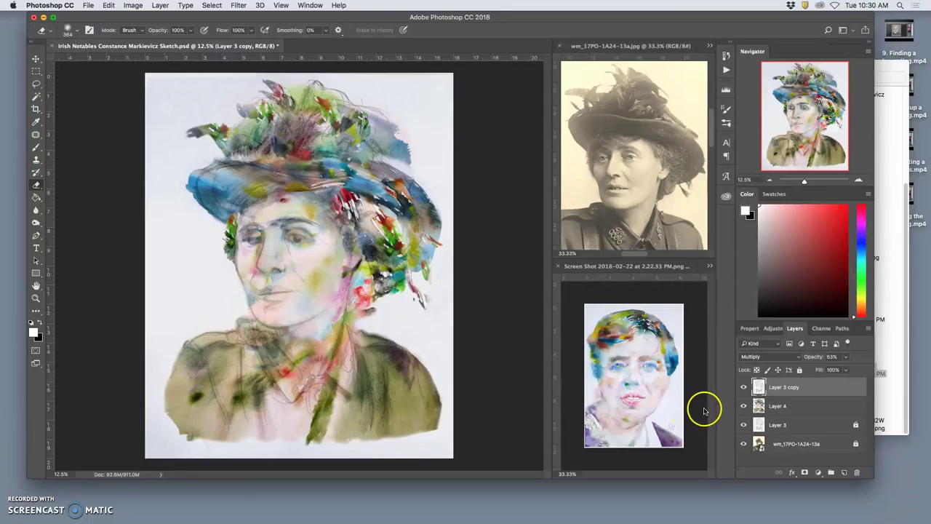
mouse_move(288, 367)
mouse_down()
mouse_move(316, 382)
mouse_move(257, 359)
mouse_move(280, 330)
mouse_move(308, 375)
mouse_move(284, 350)
mouse_move(273, 352)
mouse_move(291, 393)
mouse_move(197, 396)
mouse_move(275, 388)
mouse_move(404, 416)
mouse_move(394, 403)
mouse_move(401, 398)
mouse_move(395, 427)
mouse_move(354, 369)
mouse_move(324, 399)
mouse_move(288, 389)
mouse_move(297, 369)
mouse_move(303, 382)
mouse_move(341, 385)
mouse_up()
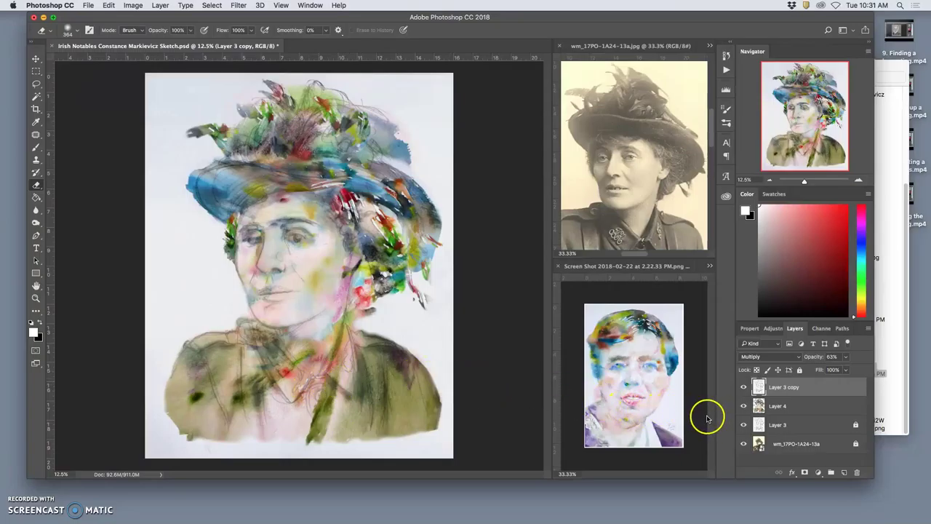
Bring up the watercolor reference Screen Shot 2018-02-22 at 2.18.00 PM.png in place of the current reference portrait.
click(709, 266)
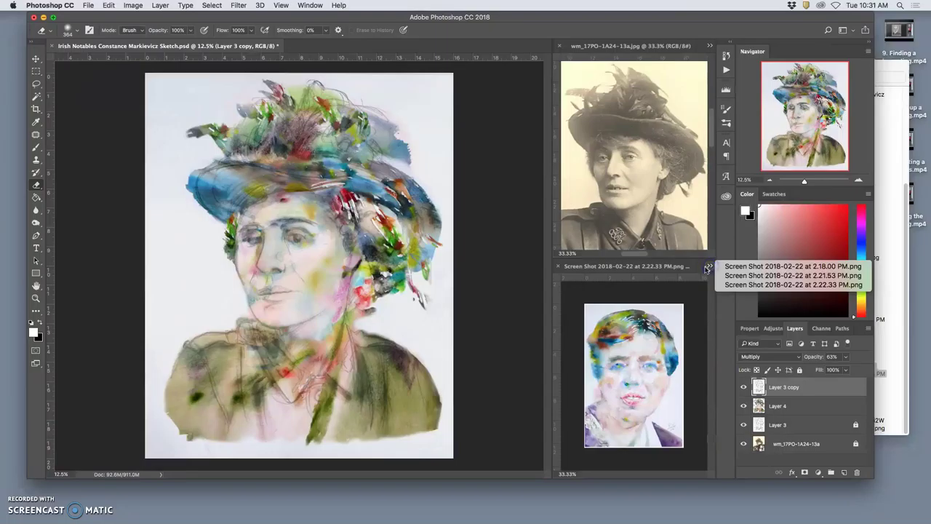
click(708, 268)
click(710, 266)
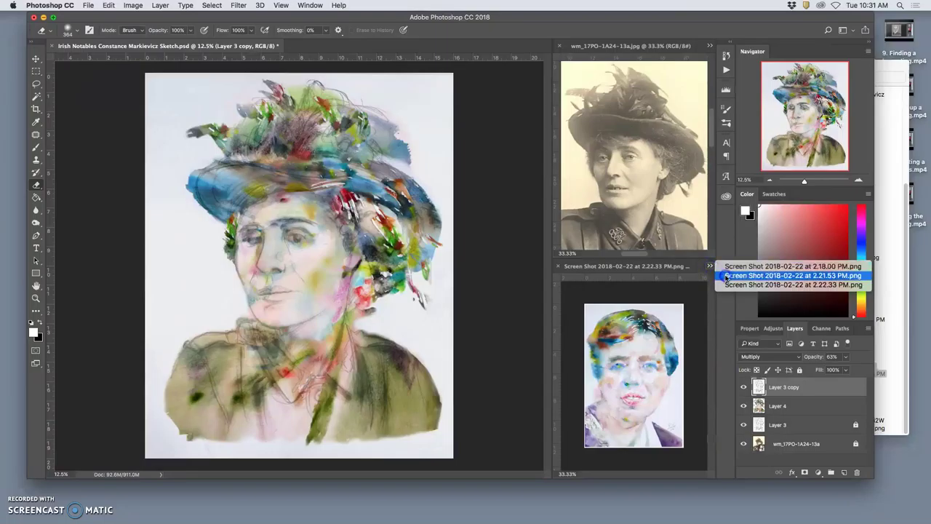
click(726, 276)
click(709, 267)
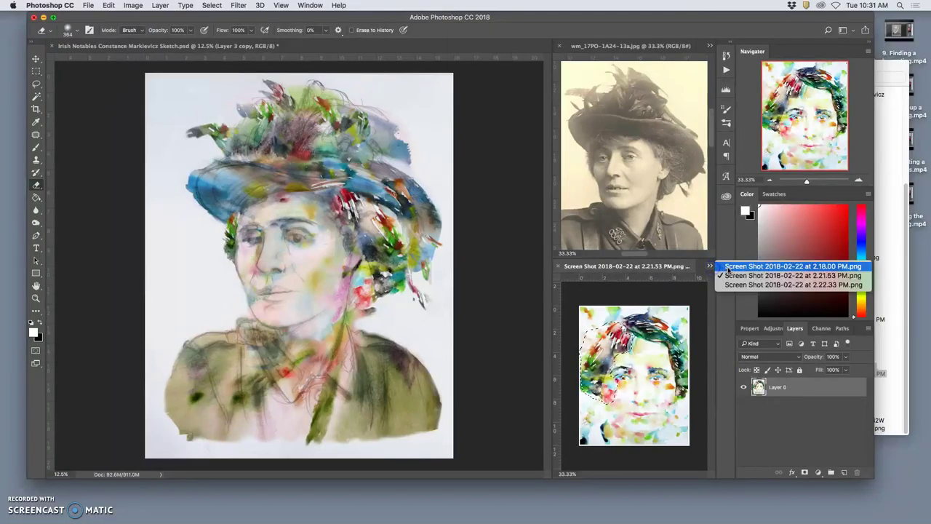
click(727, 267)
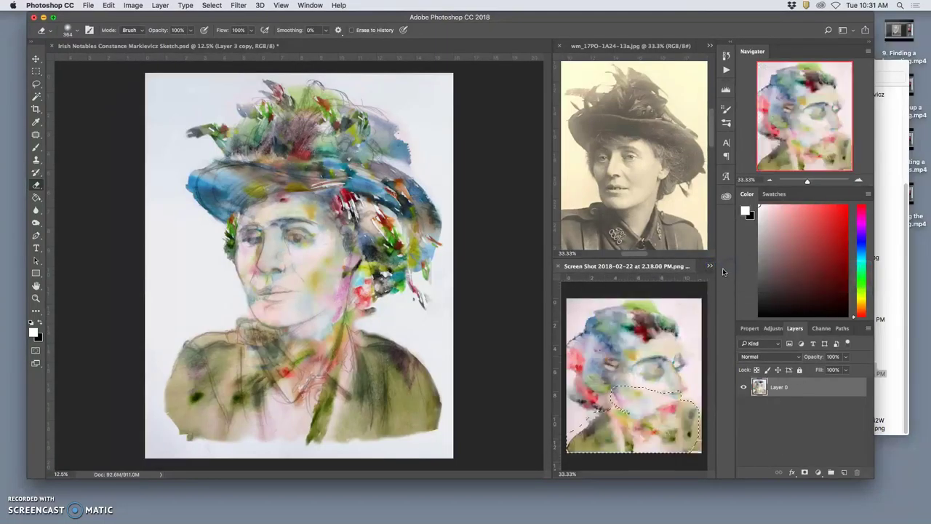
Lasso the olive jacket shoulder in the watercolor reference and paste it into the portrait document directly above Layer 4.
key(l)
click(616, 423)
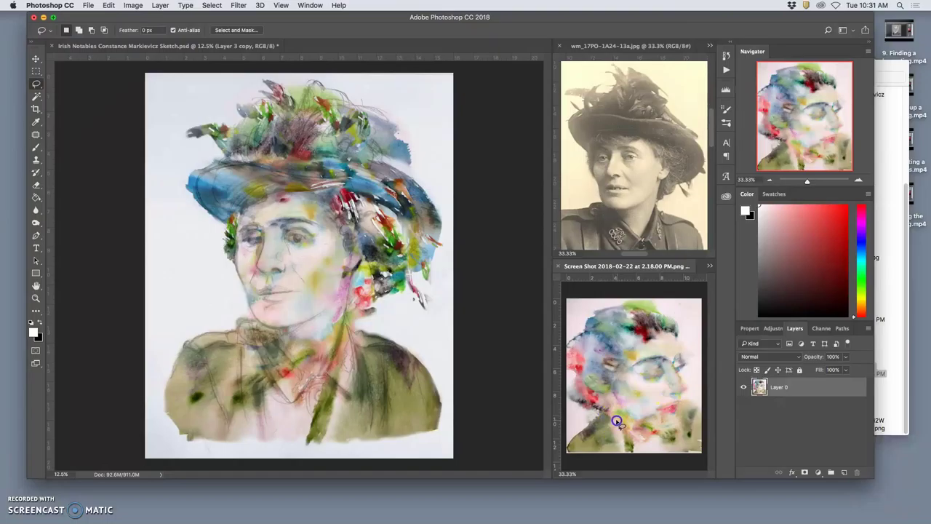
mouse_move(608, 412)
mouse_down()
mouse_move(572, 430)
mouse_move(630, 455)
mouse_up()
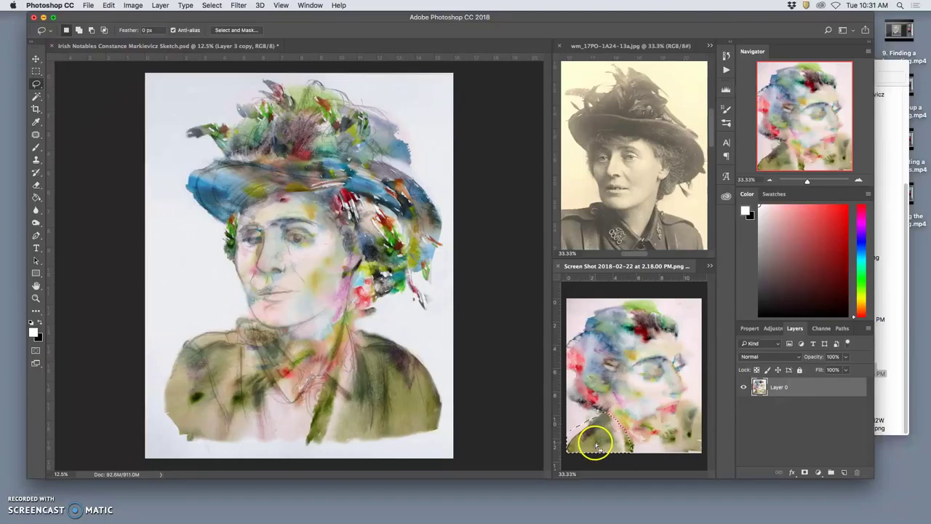
click(408, 346)
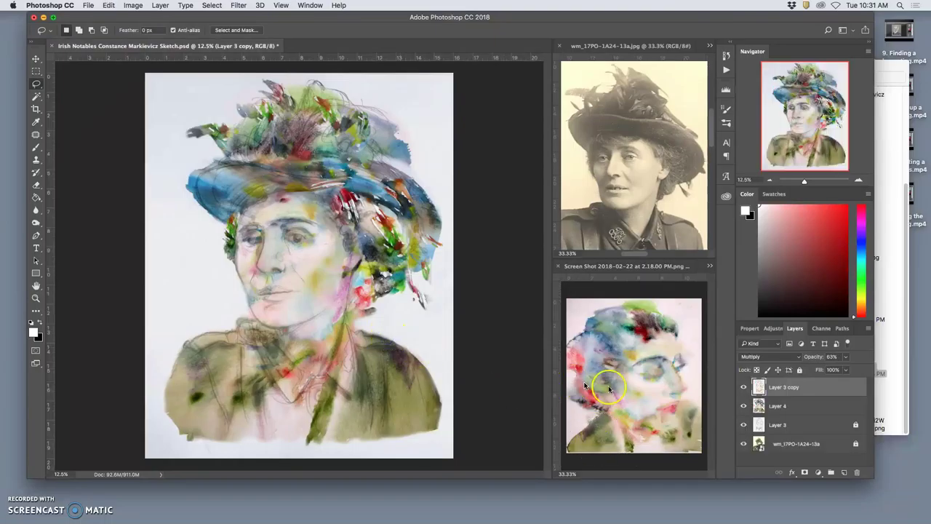
key(cmd+v)
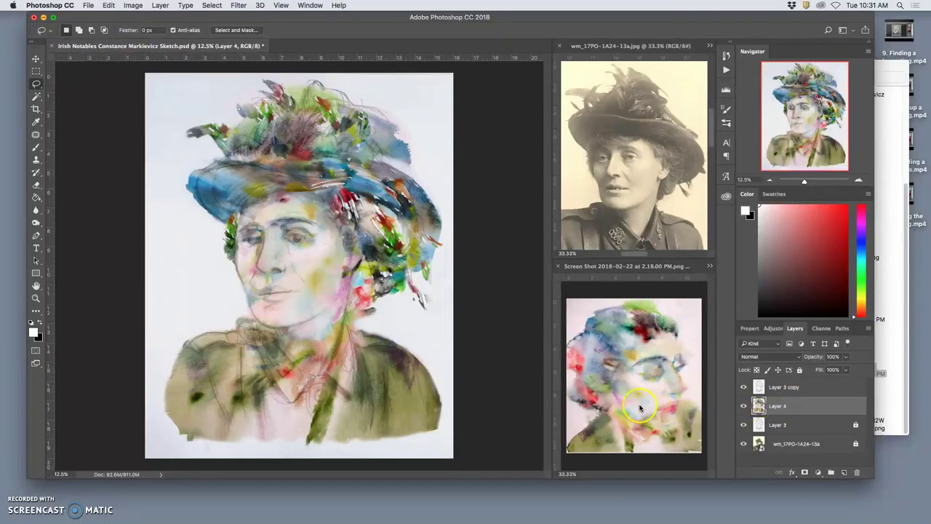
Scale the pasted shoulder patch to about 663%, rotate it about -3.5 degrees and place it over the jacket's left half.
key(cmd+t)
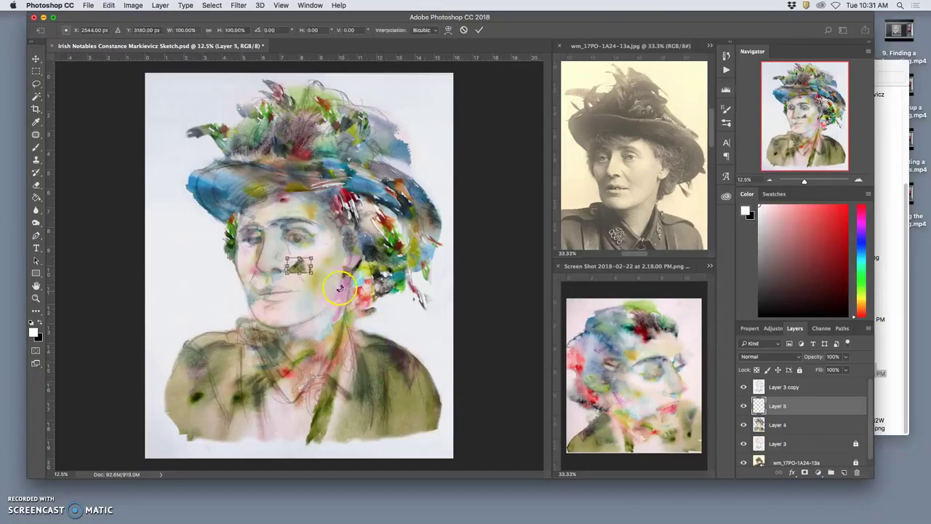
drag(311, 273, 295, 426)
drag(346, 330, 342, 323)
Warp the shoulder patch so its curve follows the sketched shoulder, lapel and outer sleeve, and apply the transformation.
right_click(270, 374)
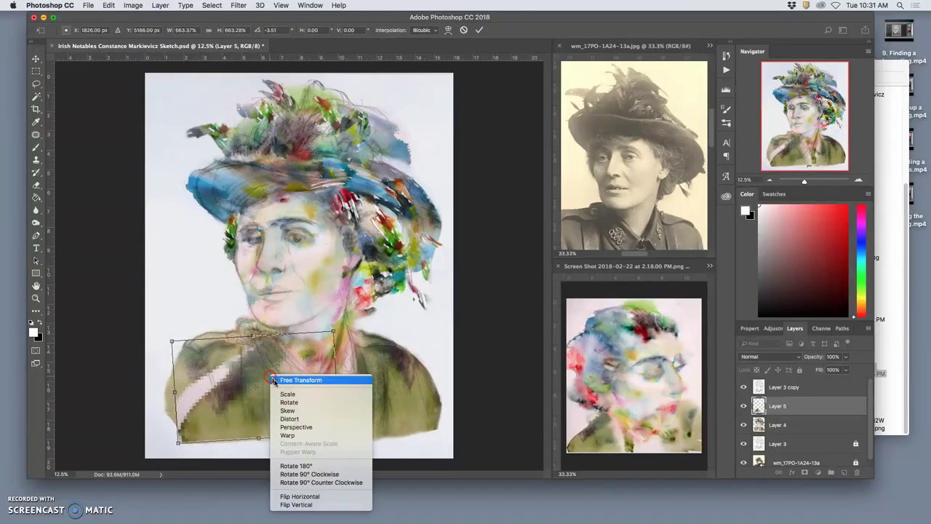
click(295, 435)
drag(245, 380, 266, 332)
drag(279, 373, 291, 362)
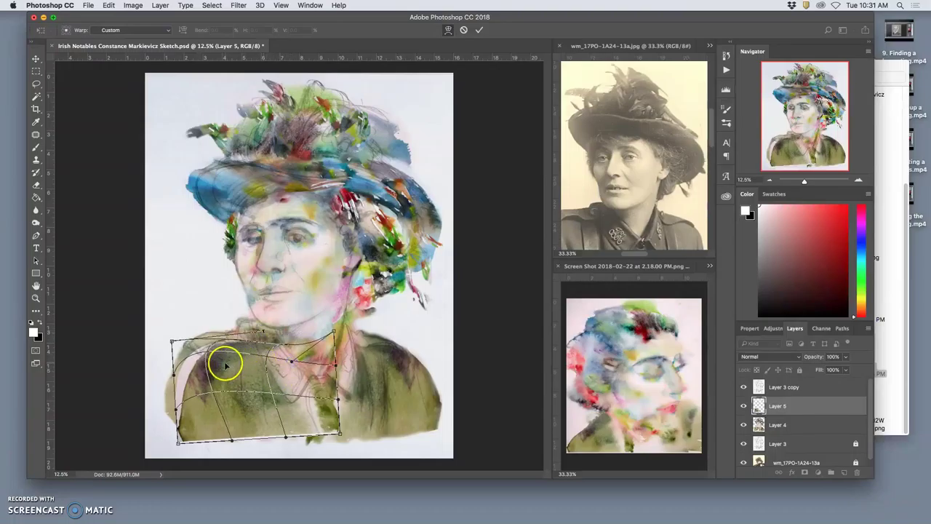
drag(225, 363, 251, 364)
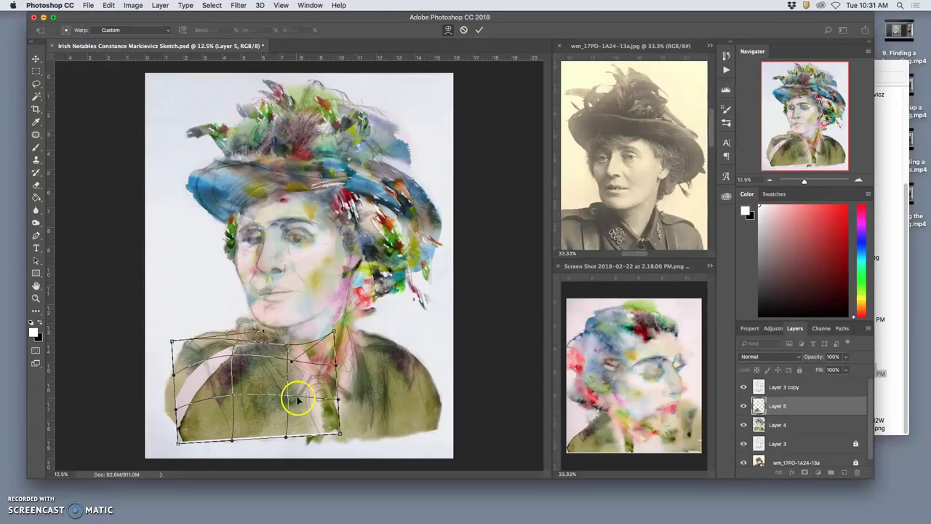
drag(331, 412, 320, 438)
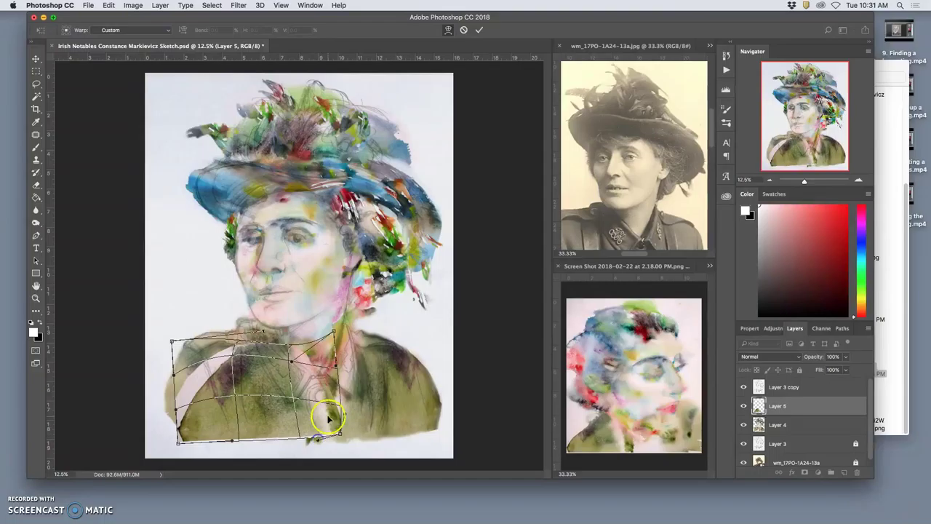
mouse_move(332, 380)
mouse_down()
mouse_move(306, 354)
mouse_move(264, 358)
mouse_move(263, 347)
mouse_up()
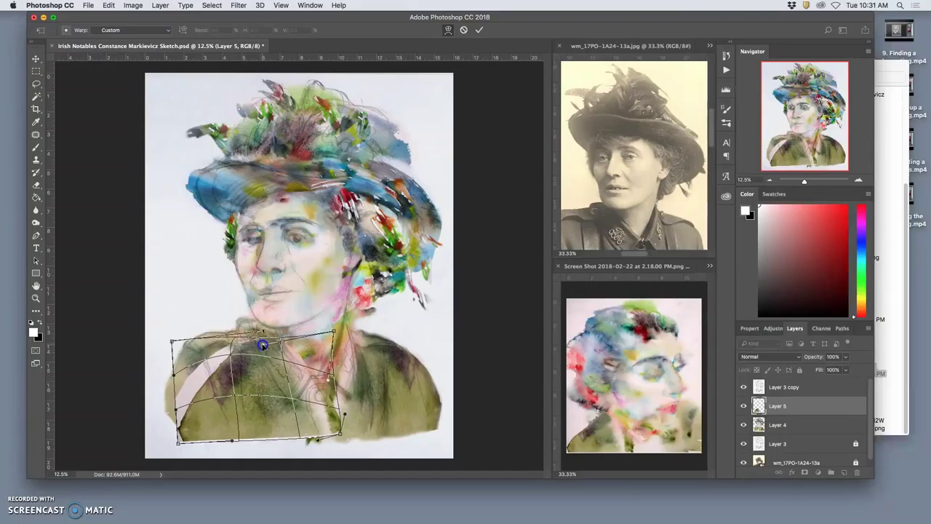
mouse_move(216, 376)
mouse_down()
mouse_move(208, 363)
mouse_move(218, 365)
mouse_up()
mouse_move(180, 391)
mouse_down()
mouse_move(141, 327)
mouse_move(175, 333)
mouse_up()
mouse_move(182, 363)
mouse_down()
mouse_move(162, 356)
mouse_move(187, 363)
mouse_move(155, 315)
mouse_move(190, 332)
mouse_up()
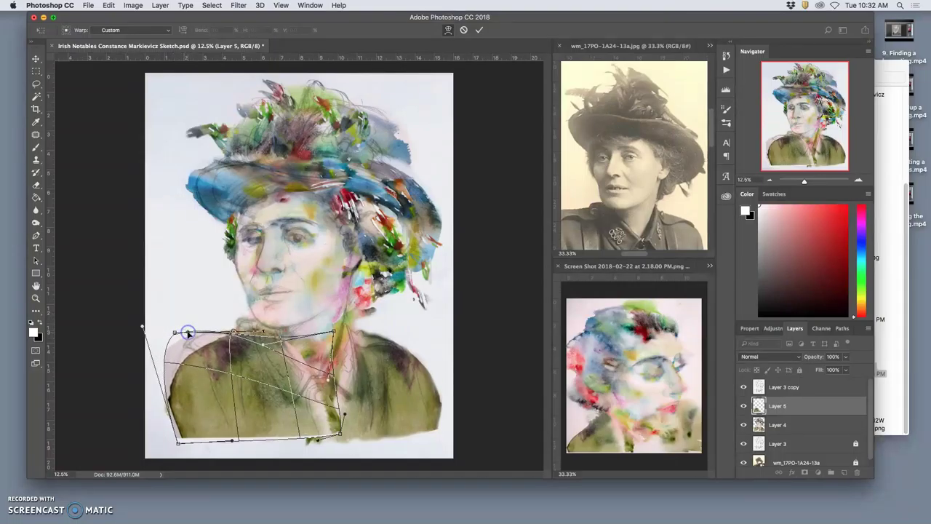
key(Return)
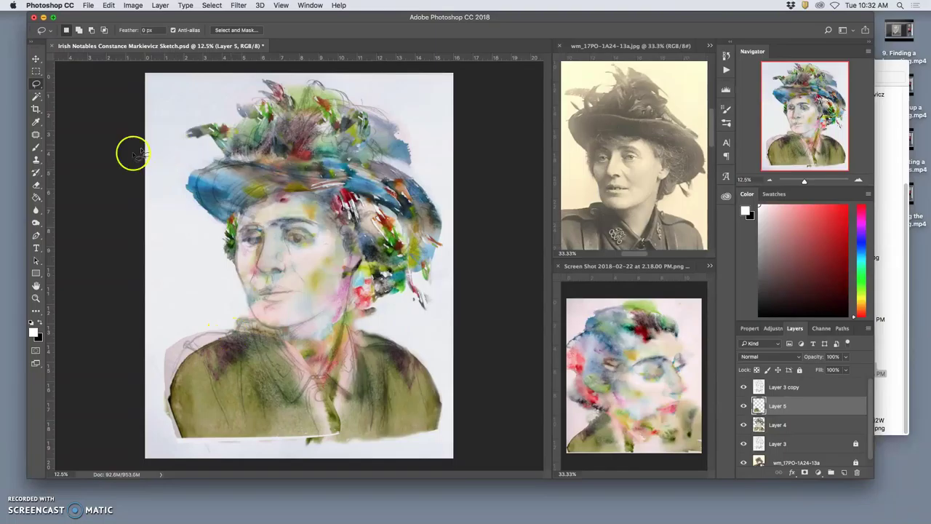
Erase the patch's pale background along the top of the shoulder and down the outer sleeve on Layer 5.
click(37, 186)
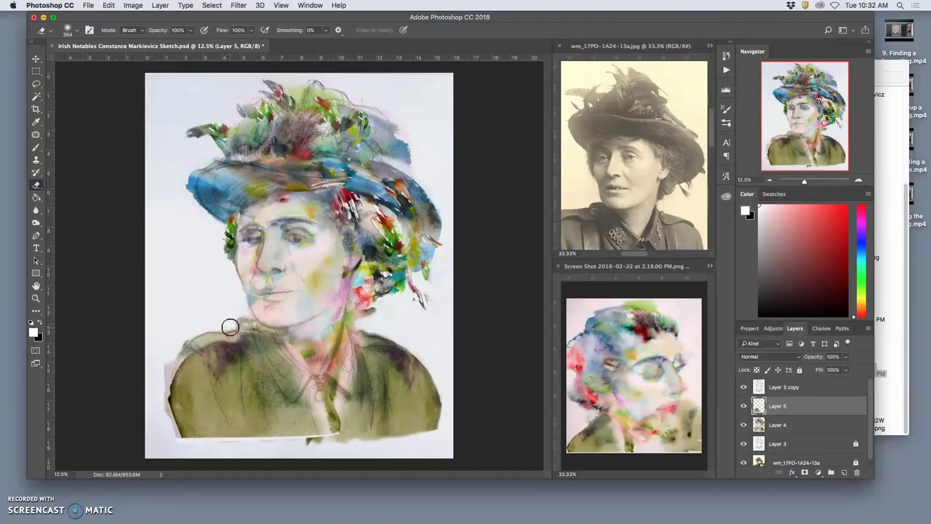
mouse_move(230, 328)
mouse_down()
mouse_move(185, 350)
mouse_move(197, 344)
mouse_up()
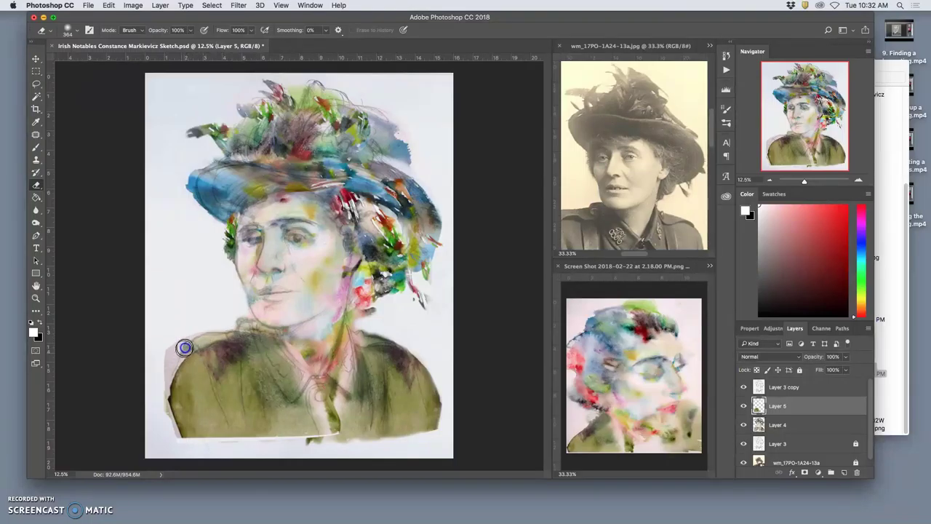
mouse_move(183, 353)
mouse_down()
mouse_move(164, 374)
mouse_move(187, 334)
mouse_move(178, 351)
mouse_move(211, 332)
mouse_move(160, 386)
mouse_move(159, 414)
mouse_move(162, 382)
mouse_move(162, 431)
mouse_move(164, 412)
mouse_move(173, 439)
mouse_move(161, 405)
mouse_move(206, 365)
mouse_move(270, 389)
mouse_move(223, 398)
mouse_move(194, 374)
mouse_move(199, 391)
mouse_move(183, 415)
mouse_move(169, 413)
mouse_move(176, 364)
mouse_move(172, 420)
mouse_up()
Erase the patch's overlap around the tie and soften its hard, pale lower edge along the bottom of the jacket.
mouse_move(331, 417)
mouse_down()
mouse_move(336, 427)
mouse_move(323, 428)
mouse_up()
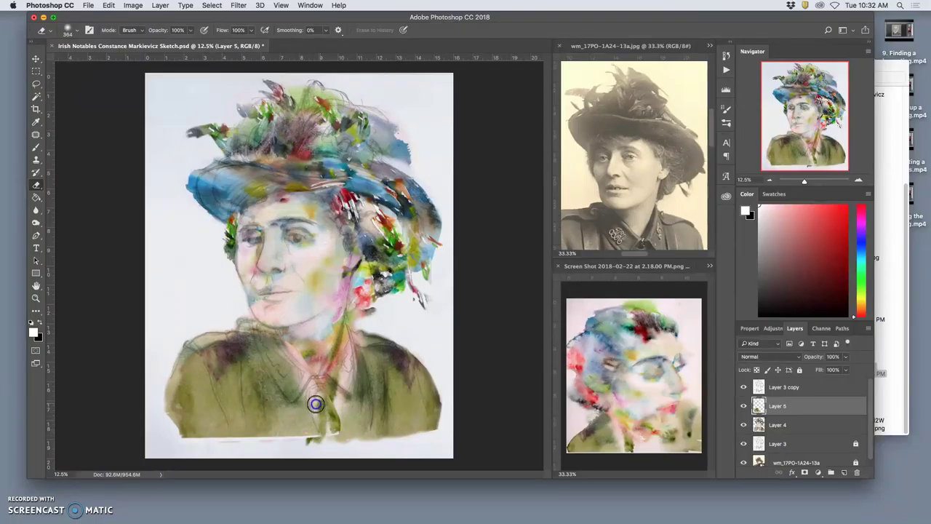
drag(326, 428, 327, 433)
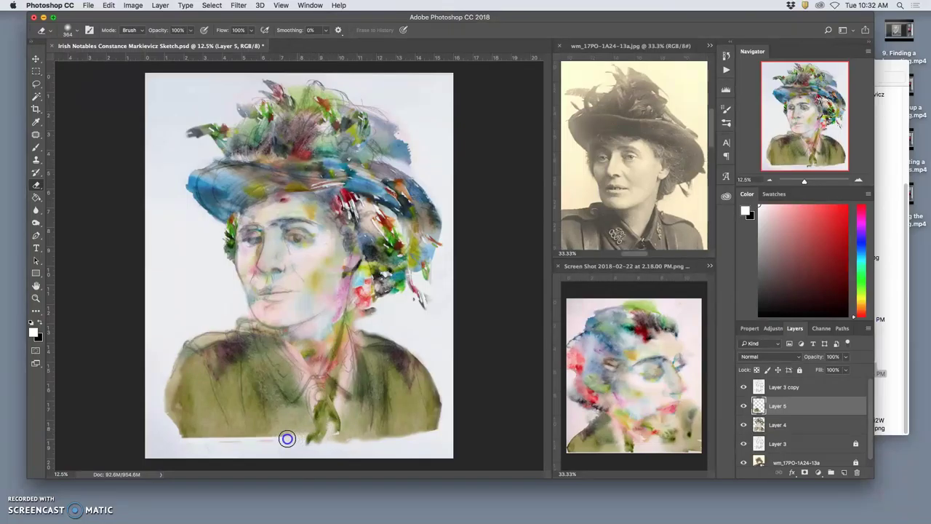
drag(270, 440, 238, 442)
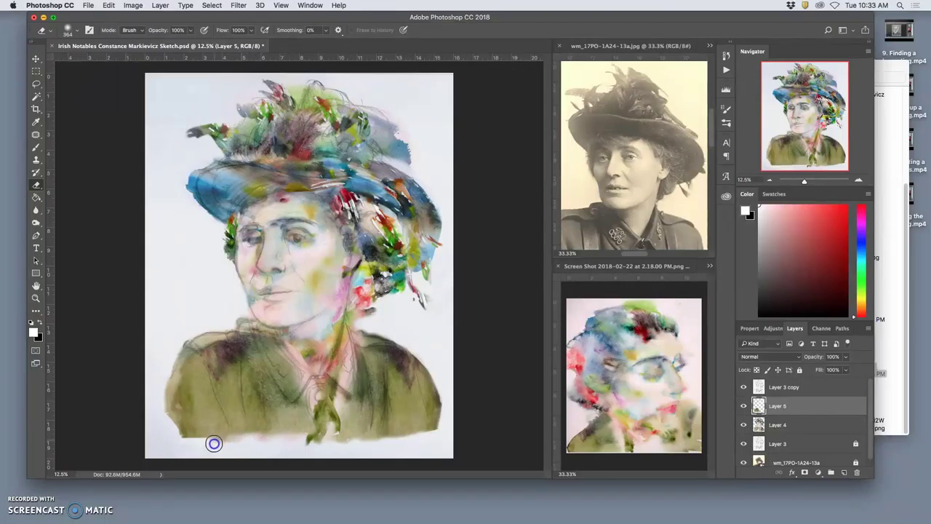
mouse_move(183, 439)
mouse_down()
mouse_move(174, 432)
mouse_move(187, 444)
mouse_move(283, 446)
mouse_up()
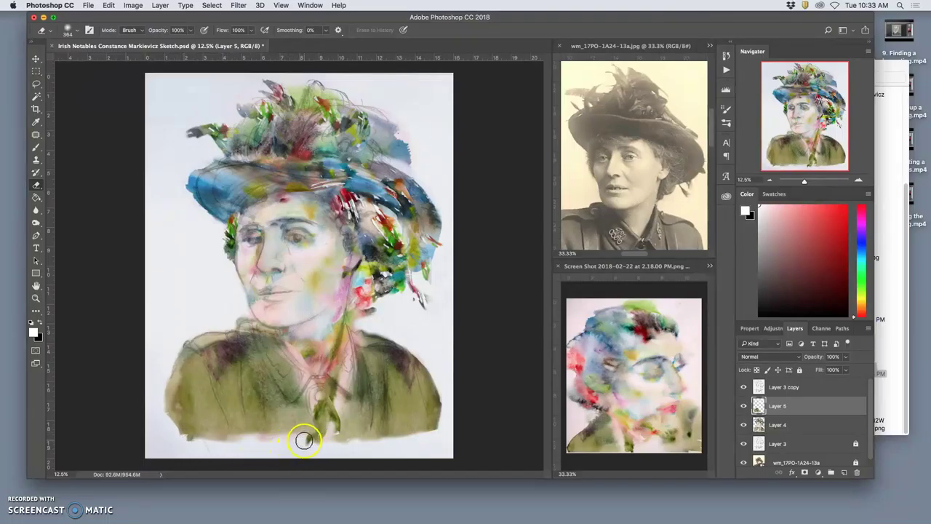
key(super+z)
key(super+z)
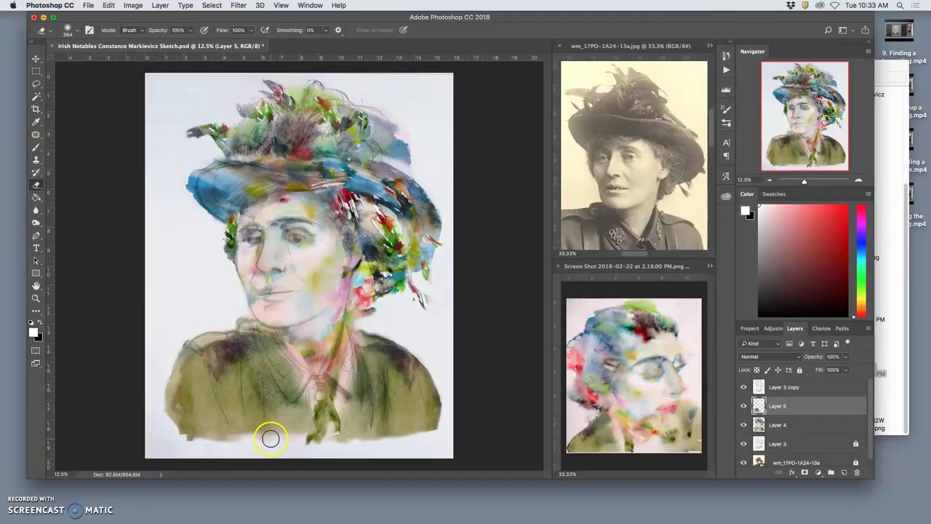
Erase the shoulder patch's remaining overlap around the tie, collar and neck and along the jacket's bottom edge on Layer 5.
drag(270, 438, 328, 434)
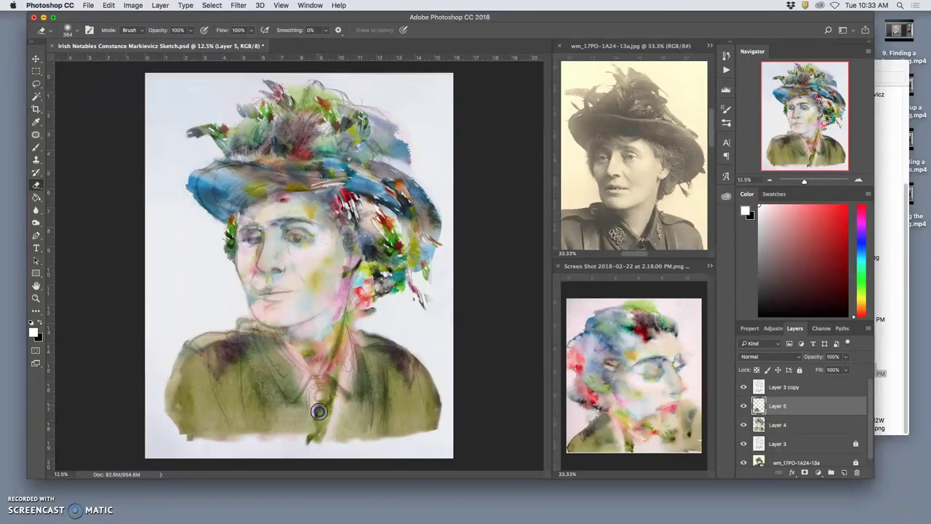
mouse_move(316, 406)
mouse_down()
mouse_move(347, 375)
mouse_move(345, 394)
mouse_move(298, 360)
mouse_up()
mouse_move(316, 373)
mouse_down()
mouse_move(329, 353)
mouse_move(345, 359)
mouse_up()
mouse_move(328, 443)
mouse_down()
mouse_move(333, 381)
mouse_move(361, 376)
mouse_up()
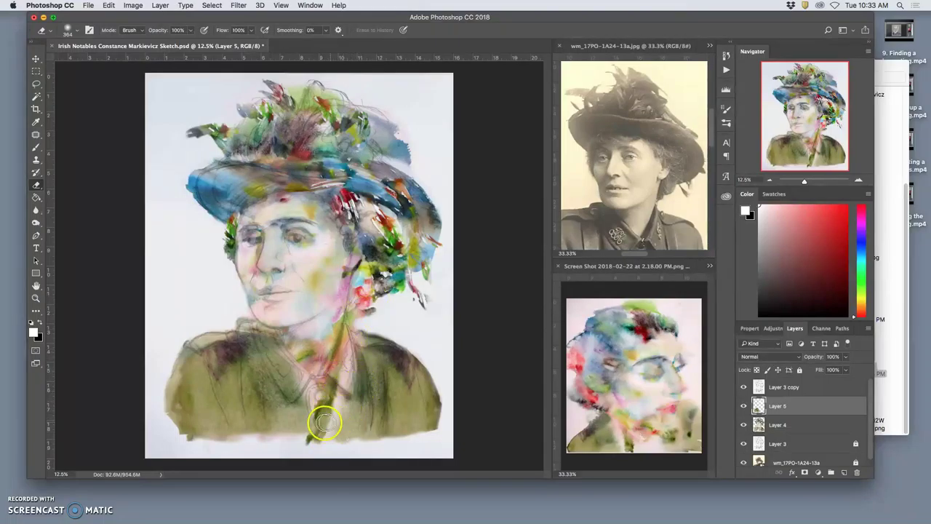
click(255, 331)
mouse_move(293, 367)
mouse_down()
mouse_move(313, 421)
mouse_move(283, 357)
mouse_move(267, 337)
mouse_move(235, 326)
mouse_move(269, 338)
mouse_up()
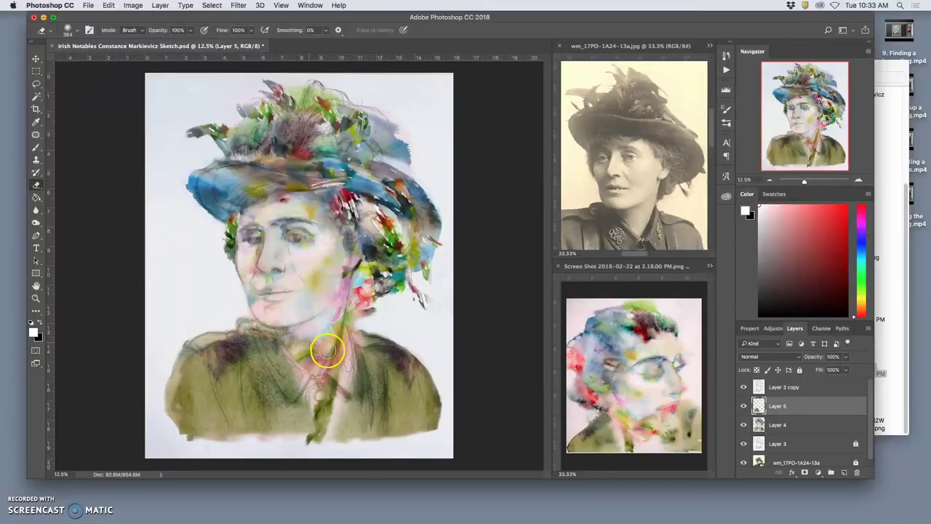
Reduce Layer 5's opacity to 95% and the eraser's opacity to 45%.
click(846, 356)
drag(846, 367, 844, 369)
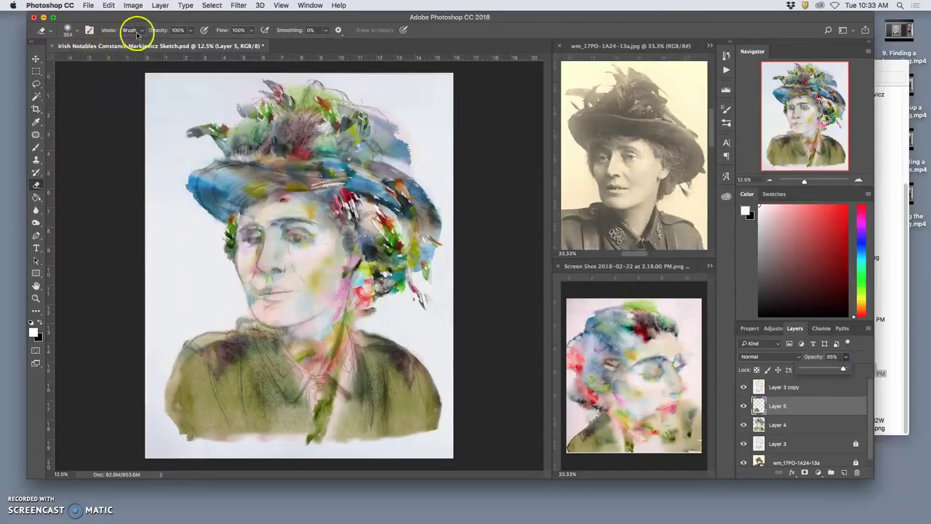
click(187, 30)
drag(192, 43, 173, 43)
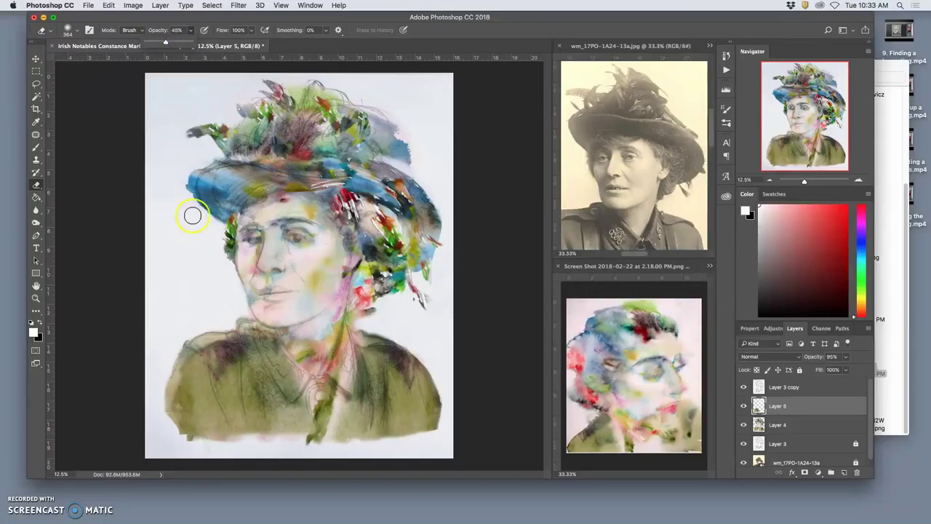
Lightly erase parts of the shoulder patch to vary its tone across the sleeve and chest, comparing with Layer 5 hidden.
click(220, 364)
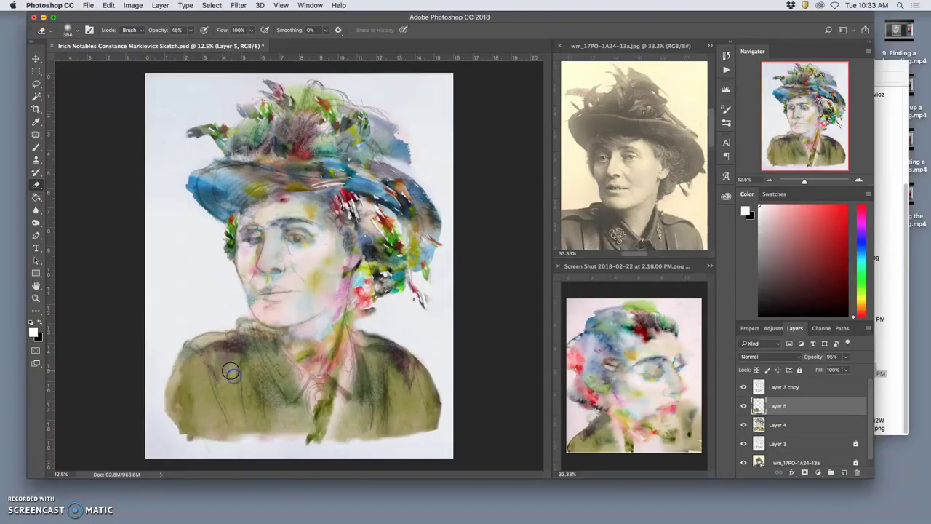
mouse_move(233, 368)
mouse_down()
mouse_move(280, 343)
mouse_move(239, 368)
mouse_up()
drag(244, 419, 249, 475)
mouse_move(242, 417)
mouse_down()
mouse_move(295, 393)
mouse_move(246, 426)
mouse_up()
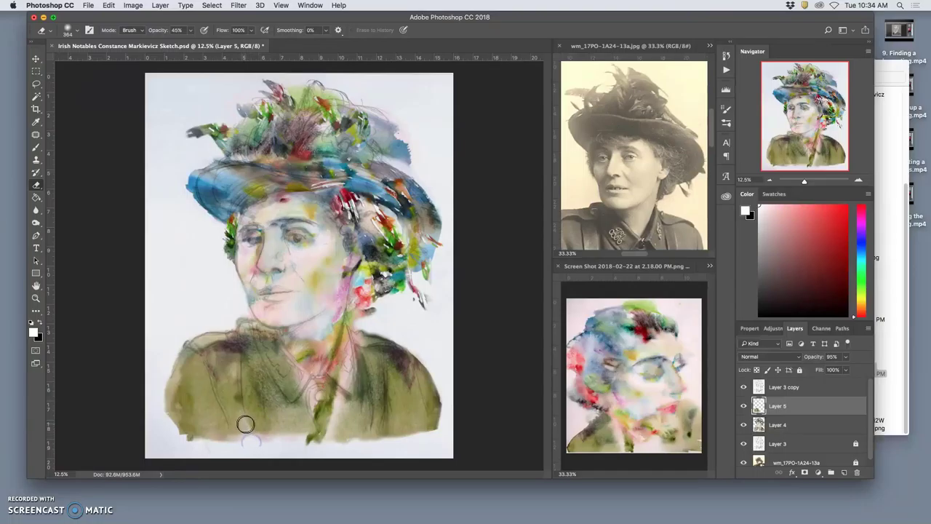
mouse_move(324, 337)
mouse_down()
mouse_move(284, 397)
mouse_move(269, 393)
mouse_move(272, 429)
mouse_move(253, 379)
mouse_move(261, 418)
mouse_move(261, 366)
mouse_move(260, 442)
mouse_move(262, 424)
mouse_move(262, 443)
mouse_move(264, 433)
mouse_move(375, 391)
mouse_move(398, 364)
mouse_move(426, 404)
mouse_move(307, 430)
mouse_move(189, 387)
mouse_move(201, 426)
mouse_up()
key(super+z)
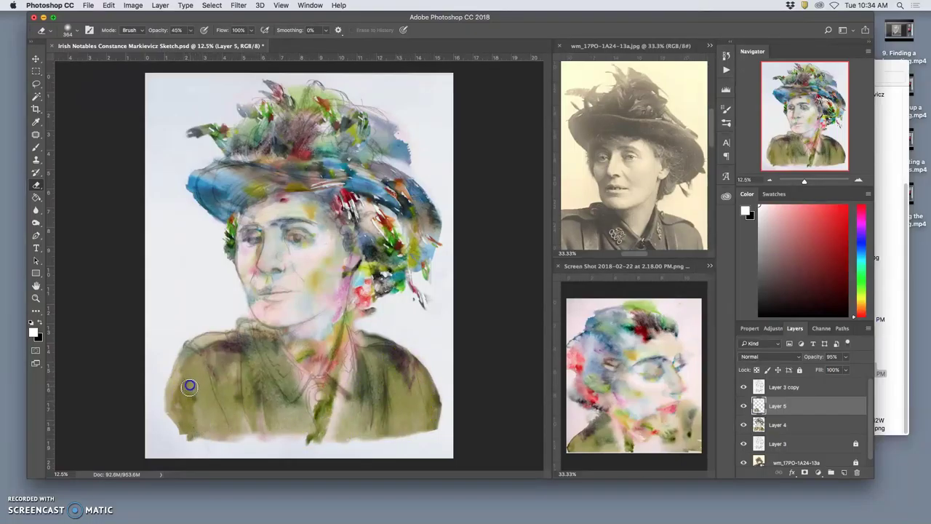
mouse_move(366, 360)
mouse_down()
mouse_move(434, 379)
mouse_move(410, 396)
mouse_move(343, 400)
mouse_up()
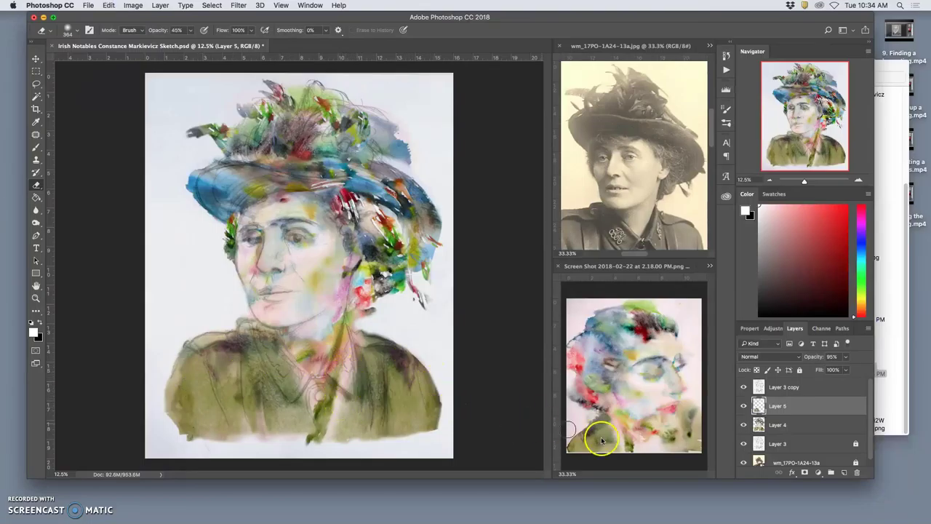
click(743, 406)
click(743, 406)
click(744, 406)
click(743, 406)
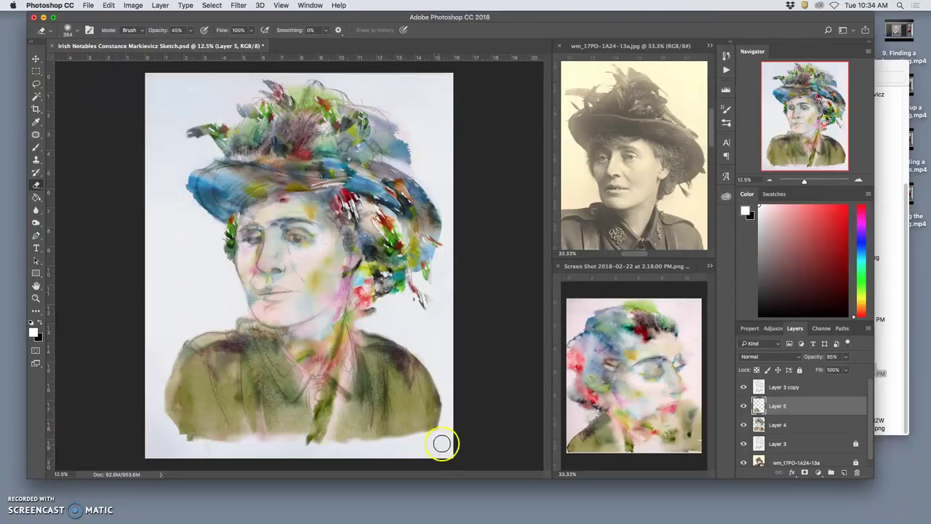
Duplicate Layer 5, flip the copy horizontally and place it over the jacket's right half.
key(super+j)
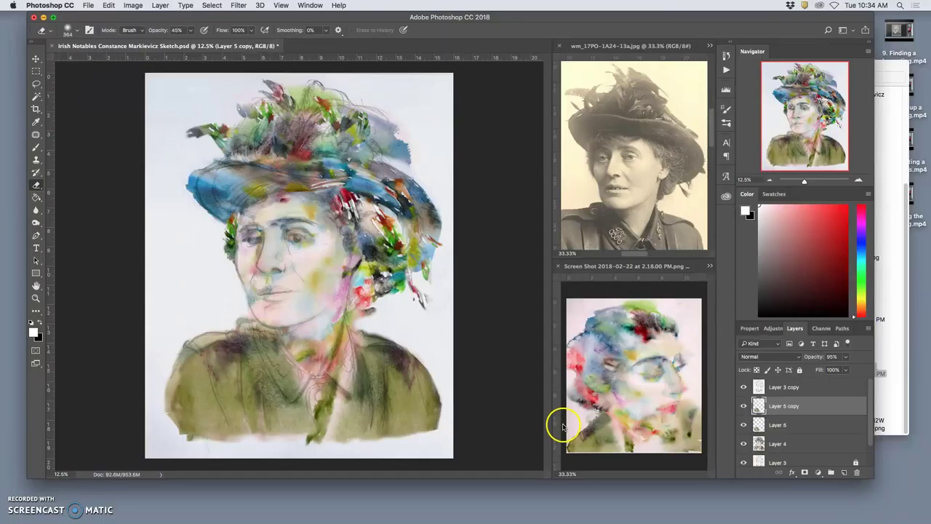
key(super+t)
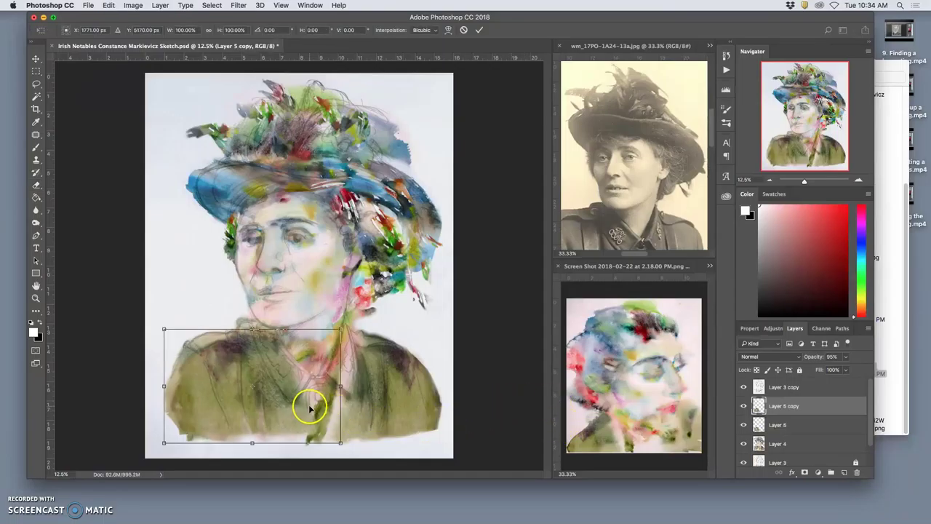
right_click(299, 409)
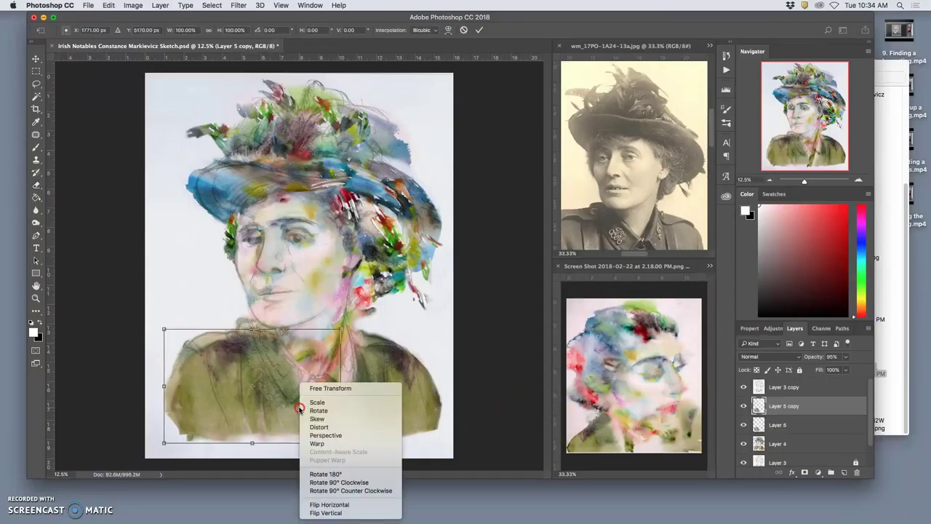
click(331, 504)
drag(301, 386, 399, 392)
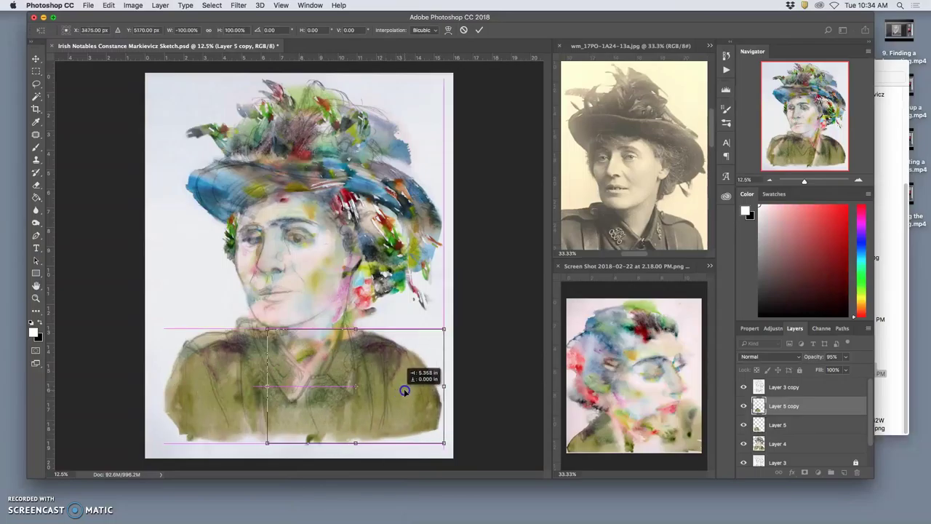
drag(404, 388, 404, 389)
key(Return)
Erase the mirrored patch's overlap across the collar, the tie and the jacket's left half on Layer 5 copy.
key(e)
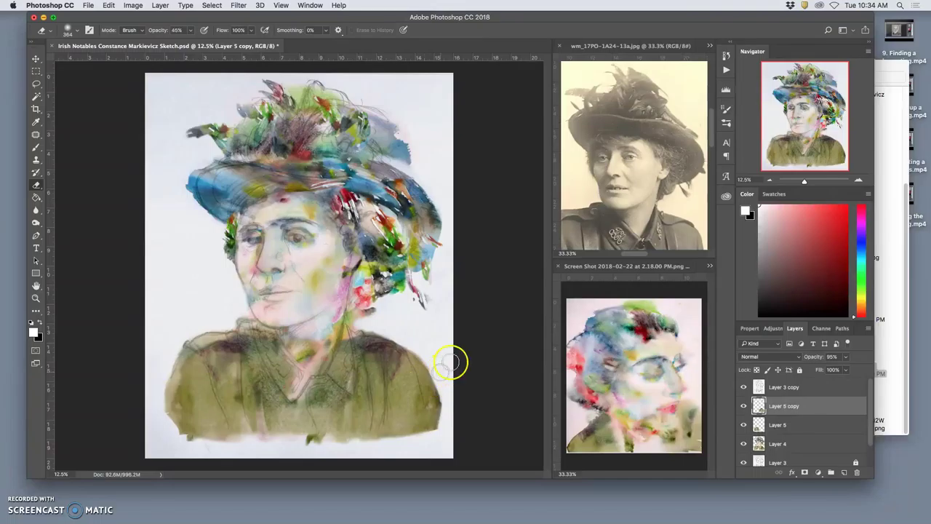
mouse_move(298, 364)
mouse_down()
mouse_move(295, 356)
mouse_move(286, 368)
mouse_up()
click(262, 410)
mouse_move(262, 411)
mouse_down()
mouse_move(297, 357)
mouse_move(292, 416)
mouse_move(305, 426)
mouse_move(309, 413)
mouse_up()
click(339, 352)
drag(330, 352, 332, 355)
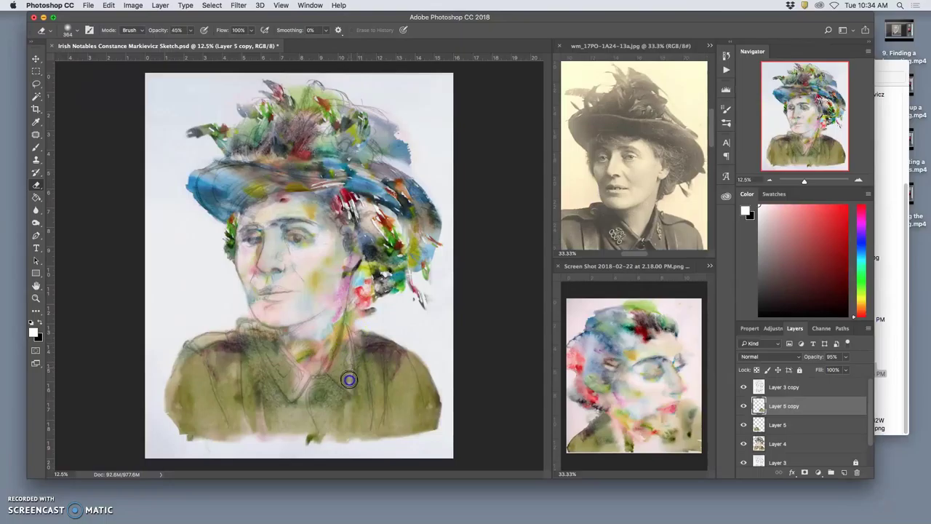
Lightly erase the mirrored patch over the right lapel, shoulder and sleeve, comparing the jacket with Layer 5 copy hidden.
drag(391, 393, 384, 365)
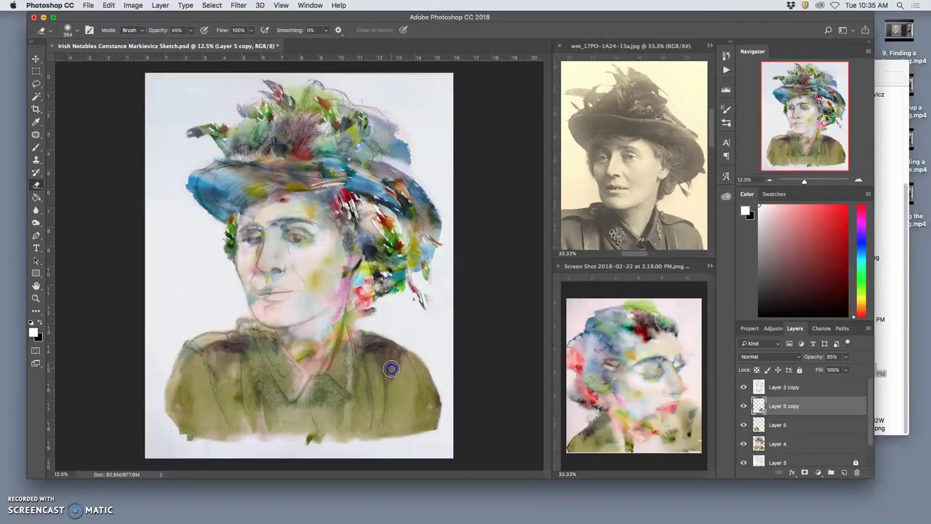
mouse_move(374, 410)
mouse_down()
mouse_move(368, 368)
mouse_move(378, 351)
mouse_move(410, 346)
mouse_move(386, 334)
mouse_up()
click(744, 406)
click(744, 406)
click(743, 406)
click(744, 406)
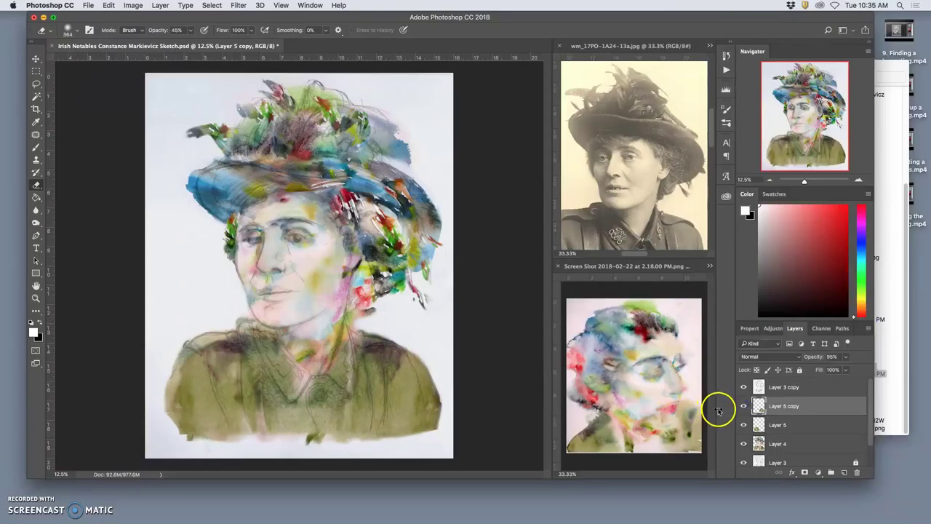
mouse_move(417, 426)
mouse_down()
mouse_move(411, 381)
mouse_move(395, 427)
mouse_move(400, 393)
mouse_move(389, 390)
mouse_move(381, 434)
mouse_move(400, 394)
mouse_move(395, 367)
mouse_move(352, 413)
mouse_move(370, 403)
mouse_move(377, 383)
mouse_move(359, 391)
mouse_move(362, 350)
mouse_move(370, 391)
mouse_move(369, 363)
mouse_move(362, 395)
mouse_move(360, 371)
mouse_up()
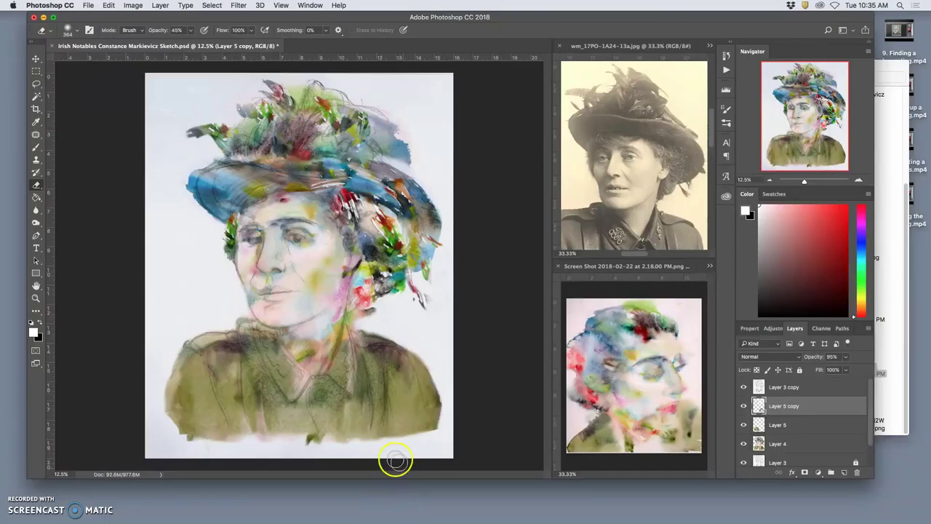
Compare the jacket with Layer 5 hidden, and soften that layer's paint along the lower centre of the jacket.
click(742, 426)
click(743, 425)
click(743, 425)
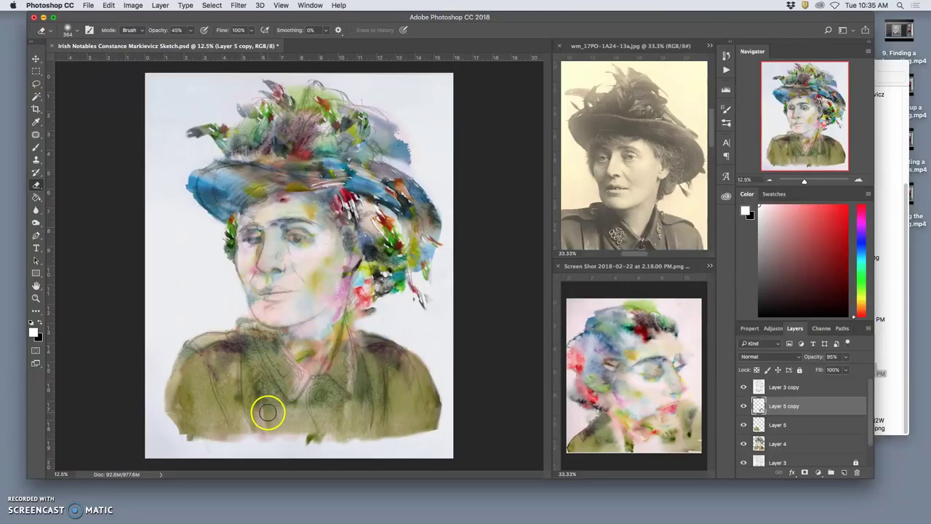
click(771, 425)
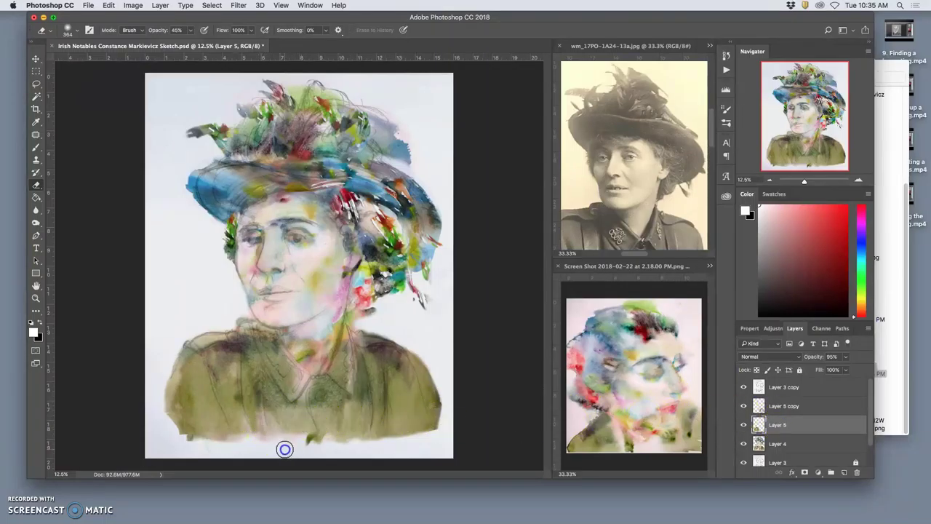
mouse_move(283, 443)
mouse_down()
mouse_move(272, 388)
mouse_move(302, 433)
mouse_move(286, 415)
mouse_up()
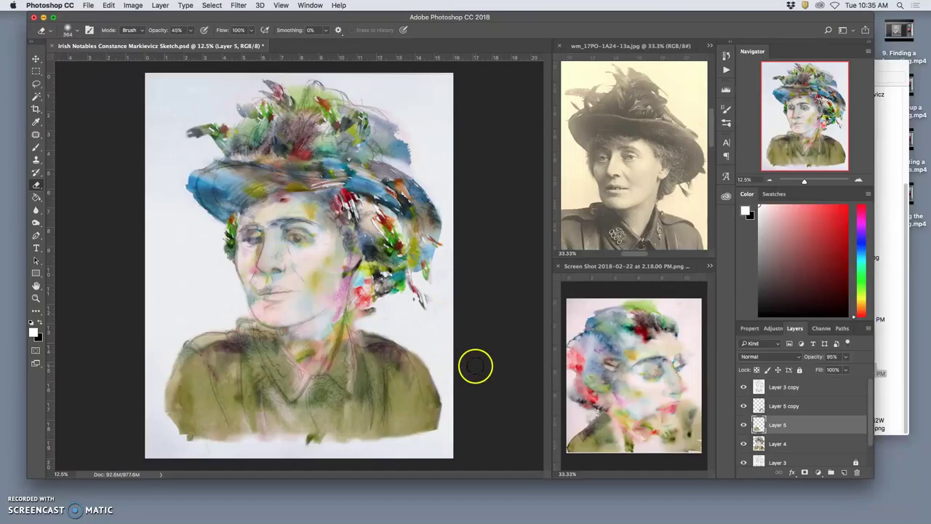
Lightly erase the stray paint beside the neck, below the red and pink hair, on Layer 4.
click(775, 443)
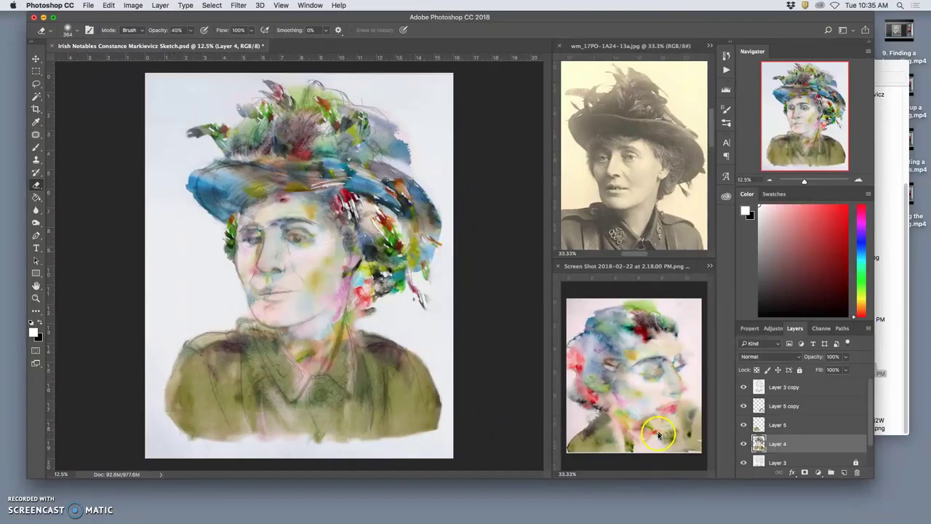
click(371, 307)
click(366, 305)
click(380, 347)
click(374, 312)
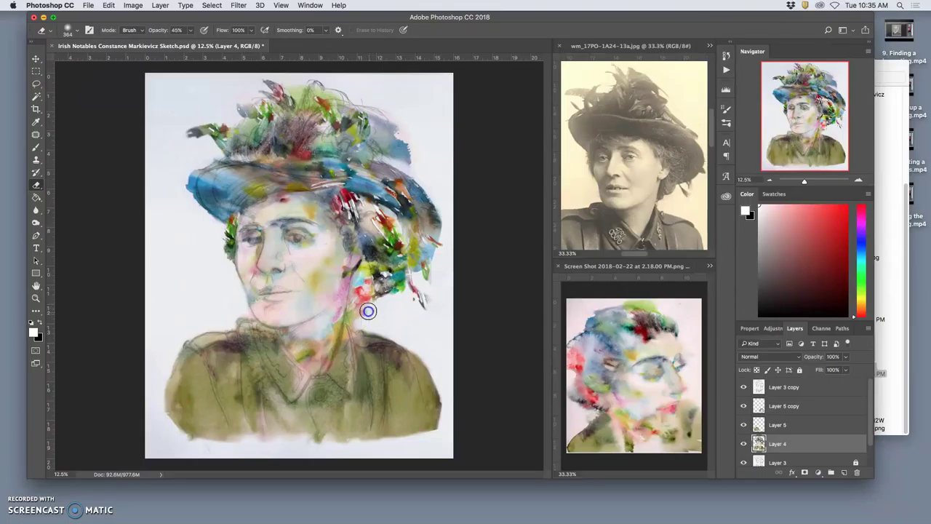
drag(364, 318, 361, 323)
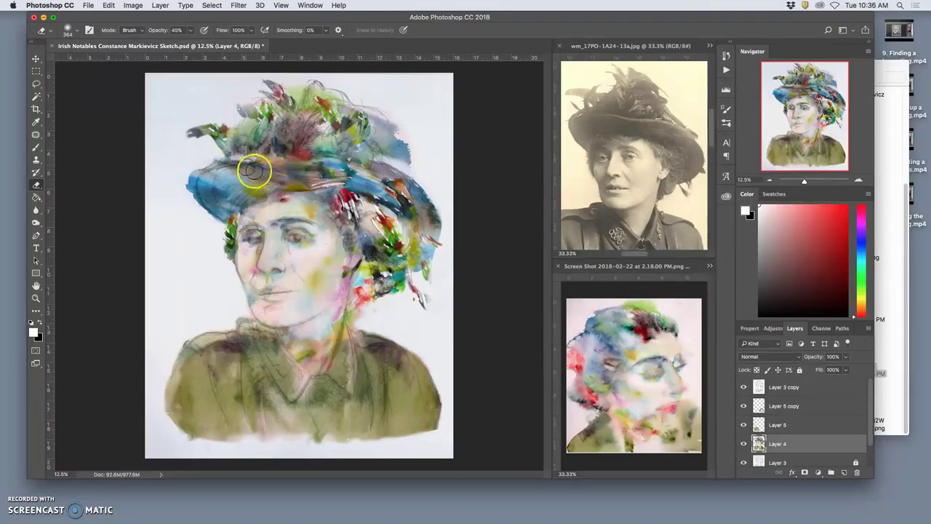
Erase the faint grey smudge between the hair and the right shoulder on Layer 4, checking the area with Layer 3 copy hidden.
key(super+equal)
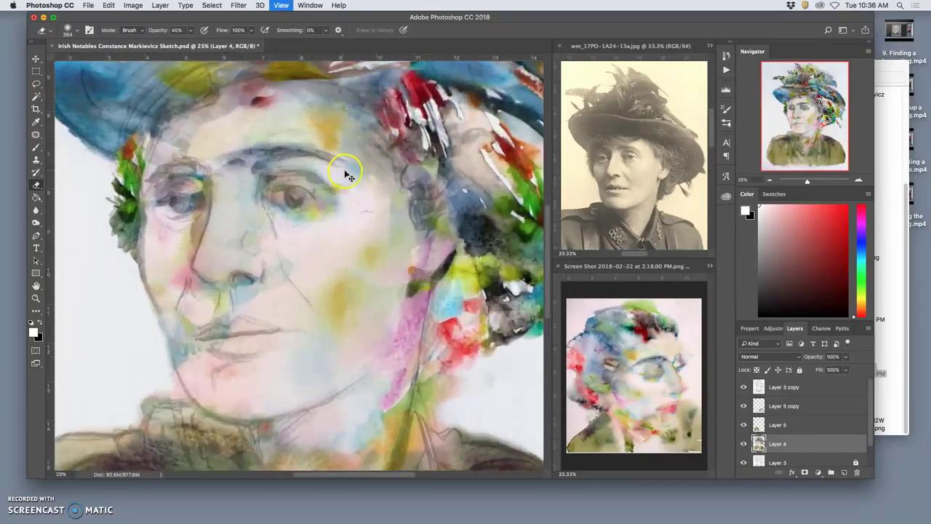
key(super+equal)
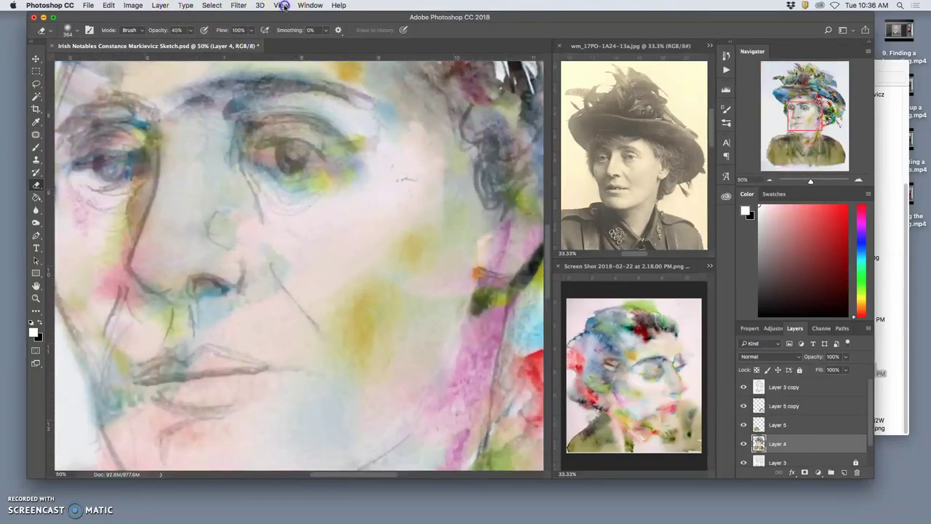
click(280, 5)
click(295, 115)
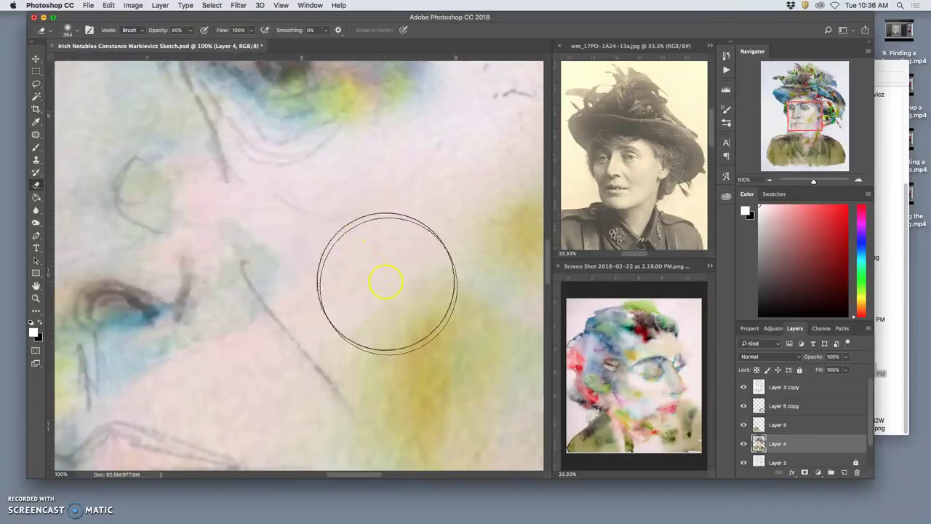
drag(372, 254, 320, 131)
drag(305, 317, 232, 355)
drag(331, 256, 314, 274)
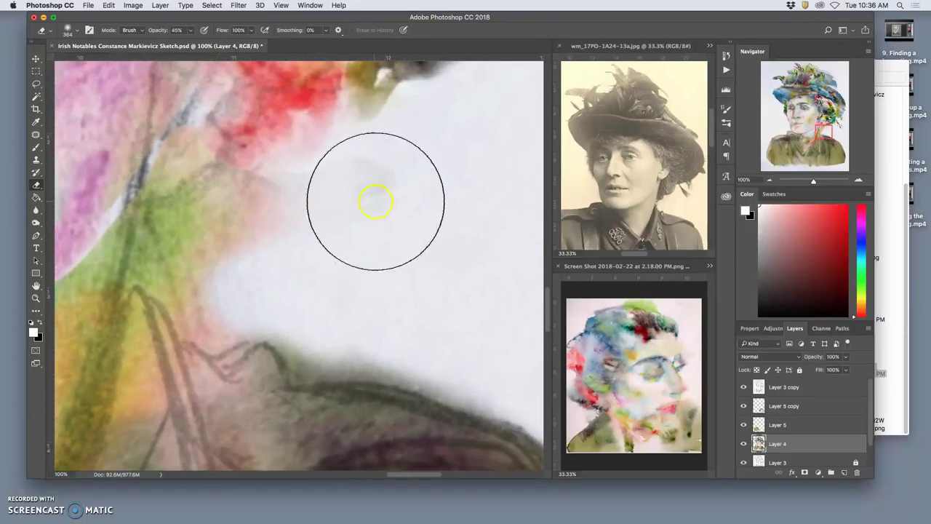
drag(399, 218, 436, 189)
drag(327, 221, 419, 181)
click(744, 388)
click(744, 388)
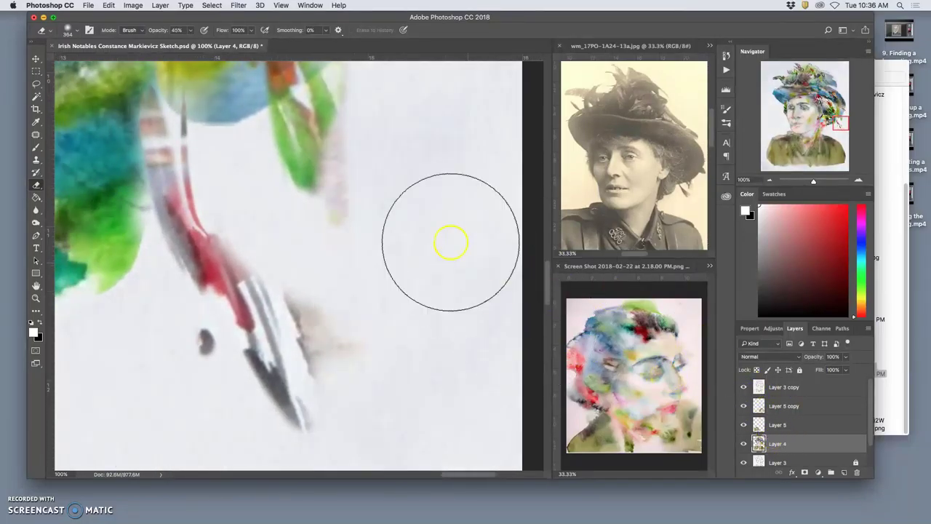
Soften the hard outer edge of the pale blue paint along the right side of the hat and hair on Layer 4.
mouse_move(398, 197)
mouse_down()
mouse_move(453, 353)
mouse_move(455, 251)
mouse_move(468, 322)
mouse_up()
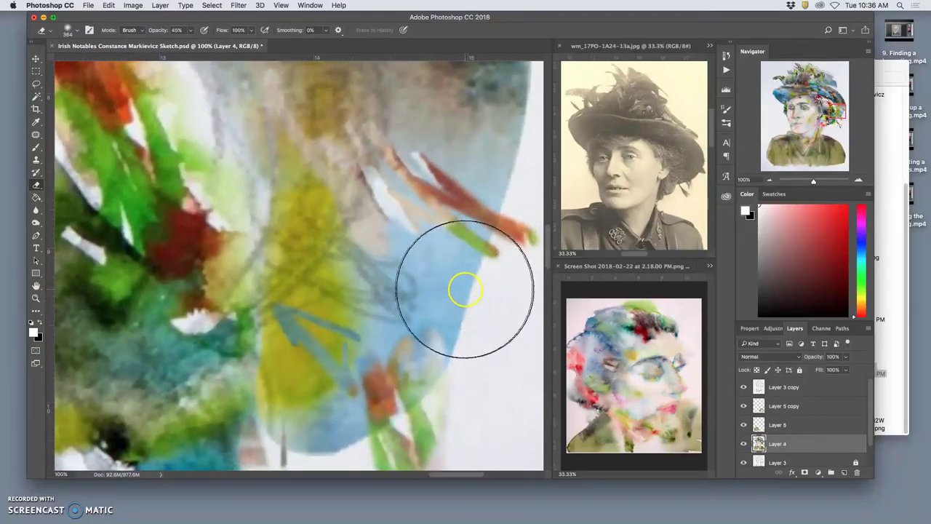
key(super+minus)
key(super+minus)
key(super+minus)
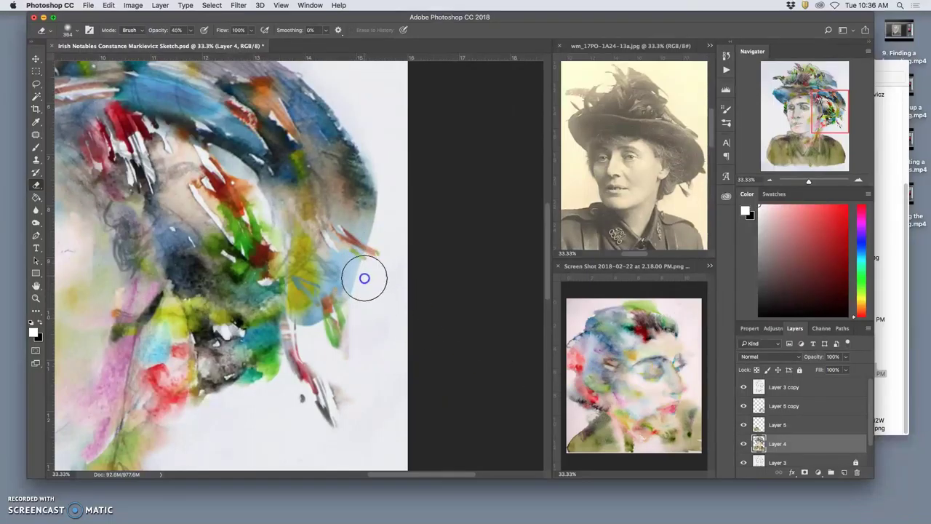
click(383, 249)
mouse_move(384, 250)
mouse_down()
mouse_move(378, 174)
mouse_move(380, 211)
mouse_up()
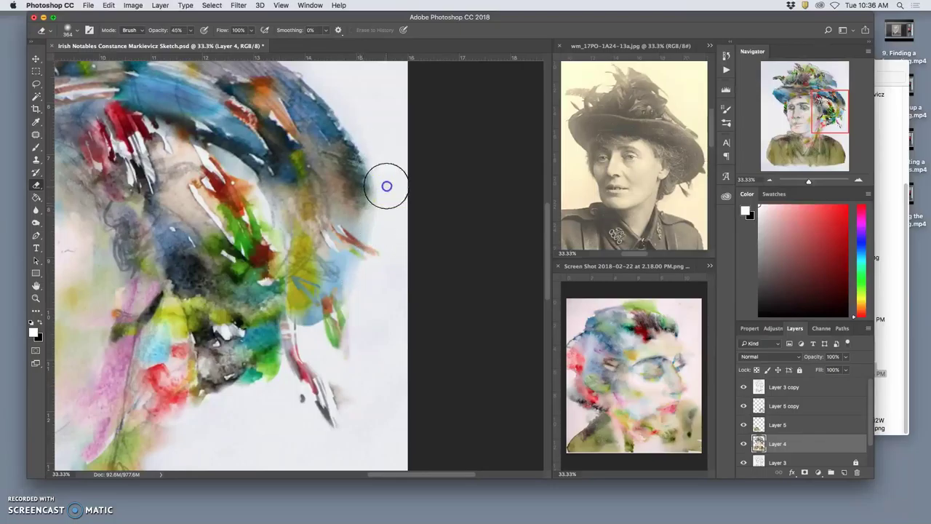
key(super+minus)
key(super+minus)
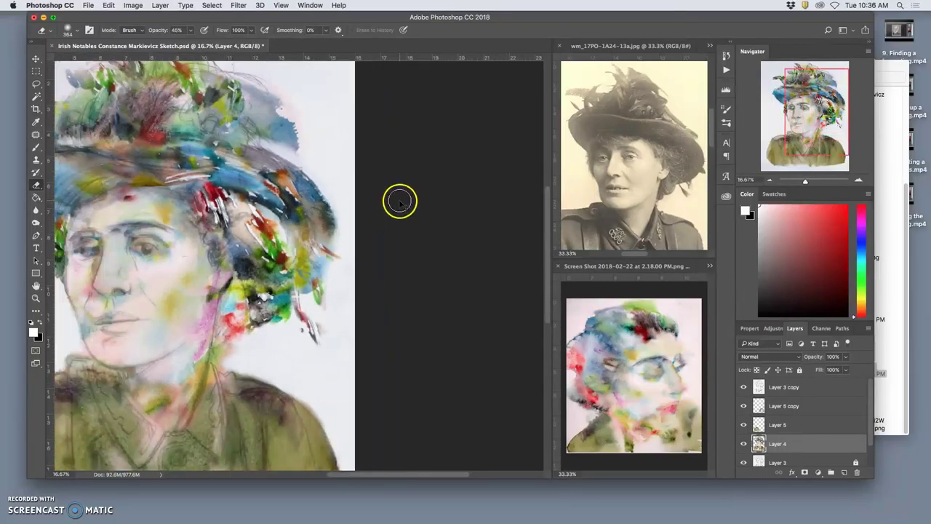
key(super+minus)
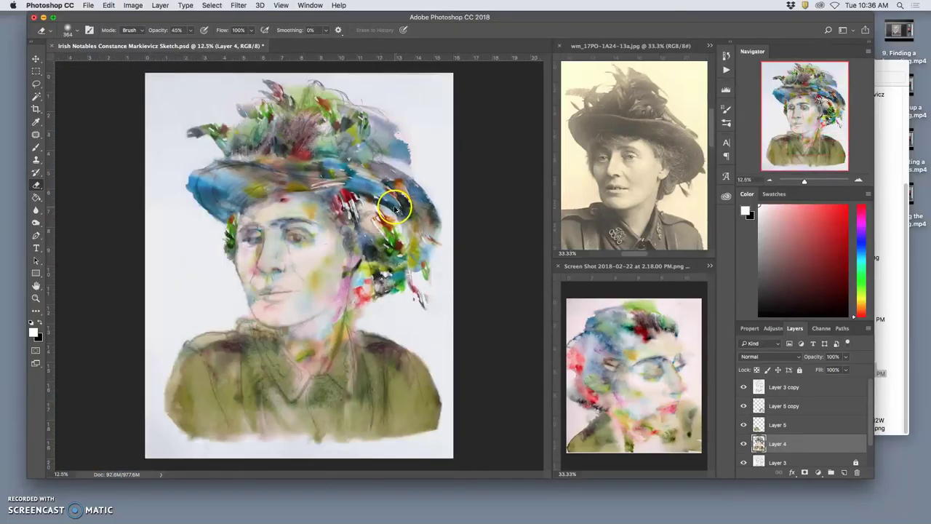
Undo the last erase stroke on Layer 4 and save the document.
key(super+z)
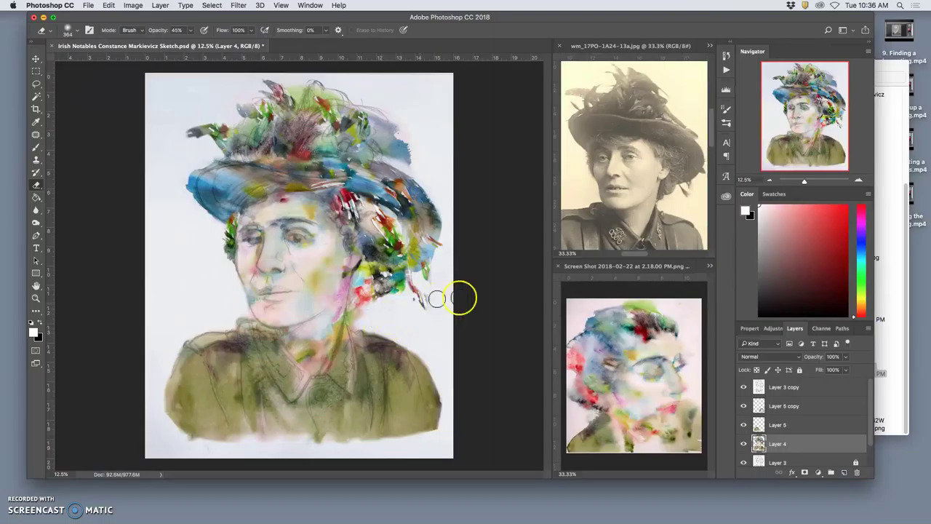
key(super+s)
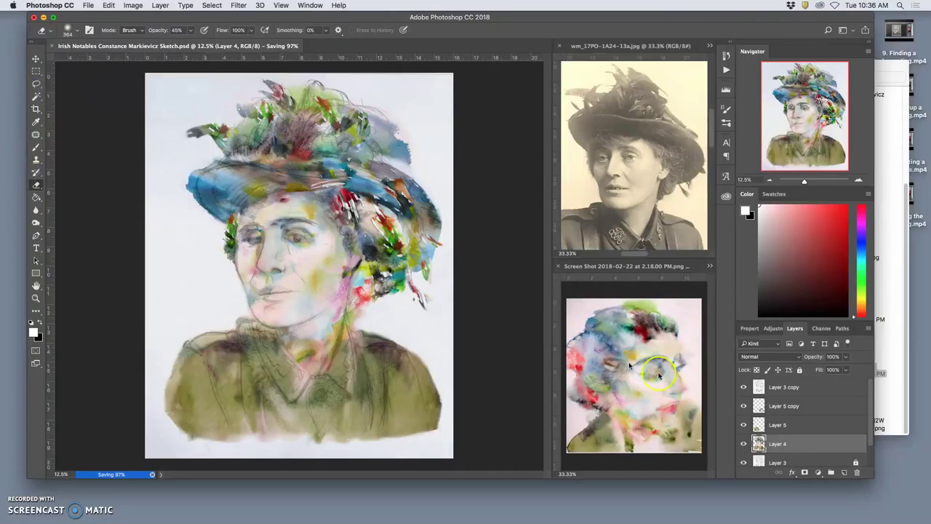
Compare the painting with Layer 5 copy hidden and shown, before combining the paint layers.
shift+click(792, 407)
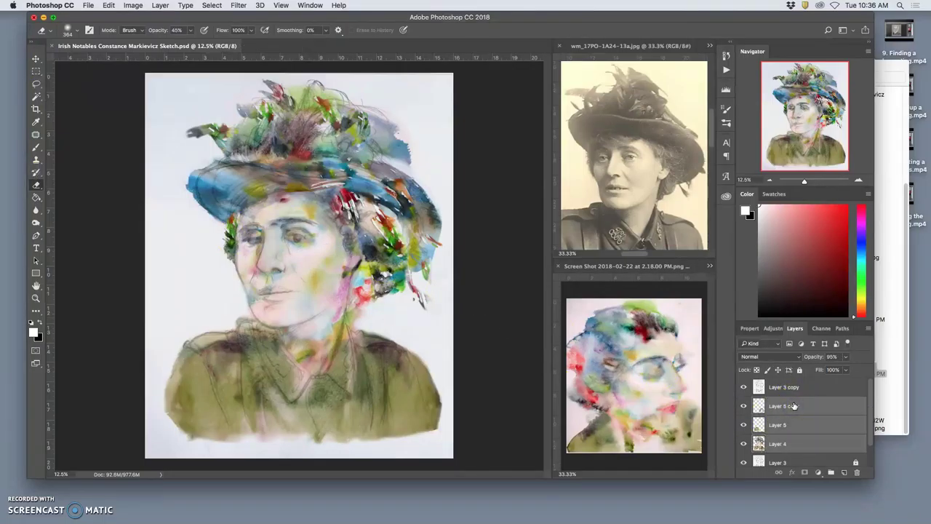
click(794, 405)
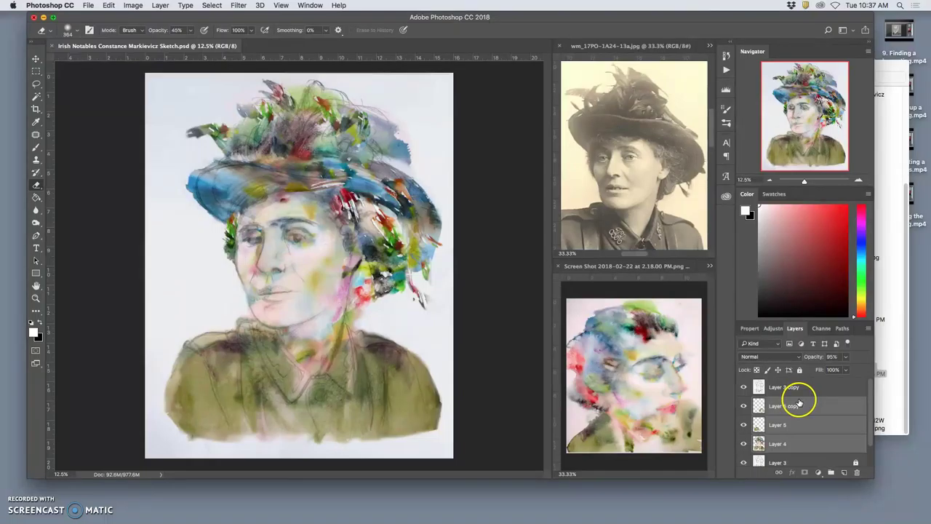
click(743, 406)
click(743, 406)
click(754, 424)
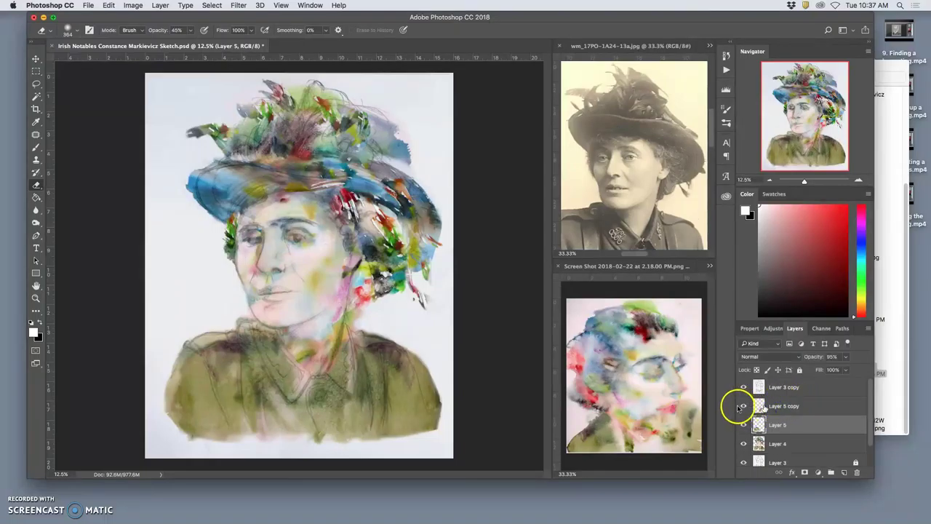
double_click(760, 406)
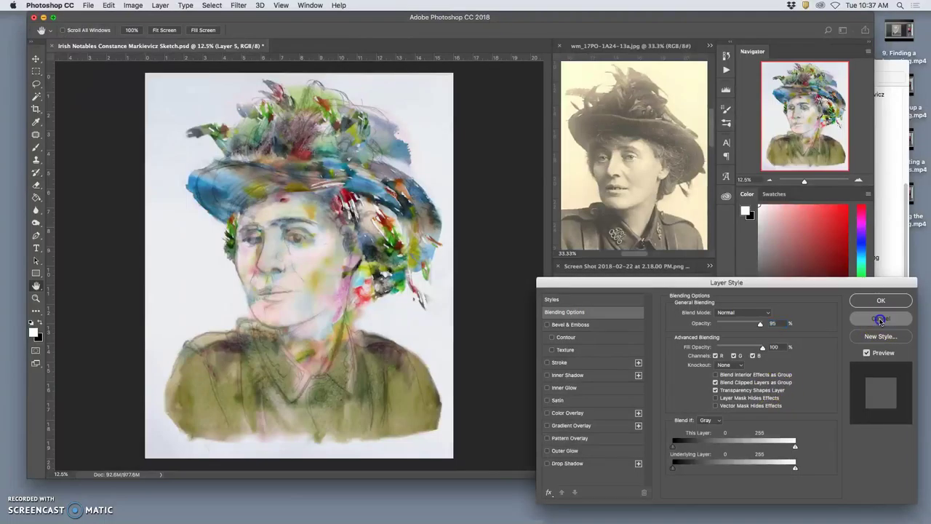
click(877, 322)
click(743, 407)
click(742, 407)
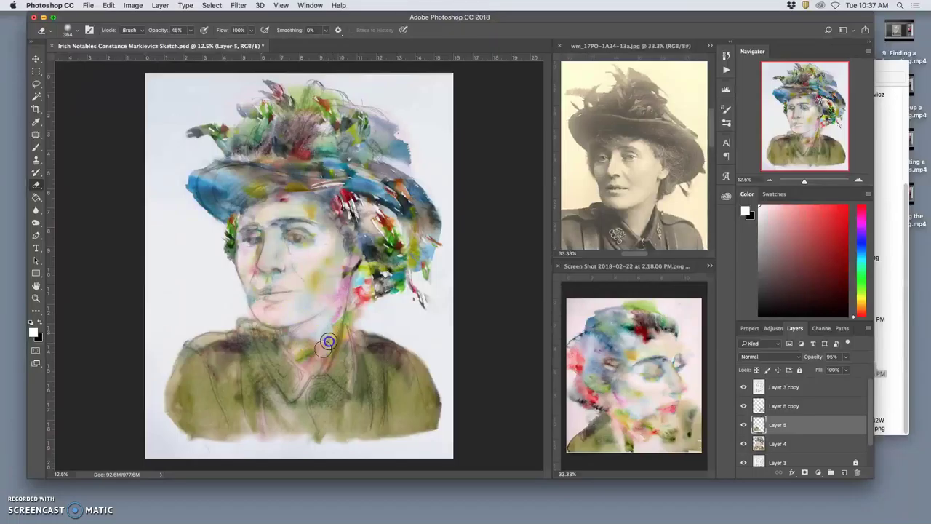
Merge Layer 5 copy, Layer 5 and Layer 4 into a single paint layer.
click(784, 406)
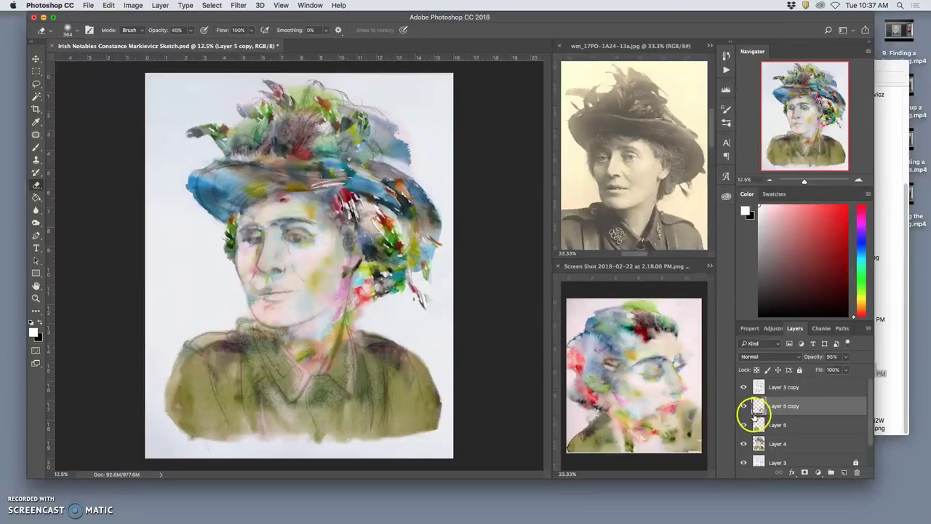
shift+click(777, 440)
key(super+e)
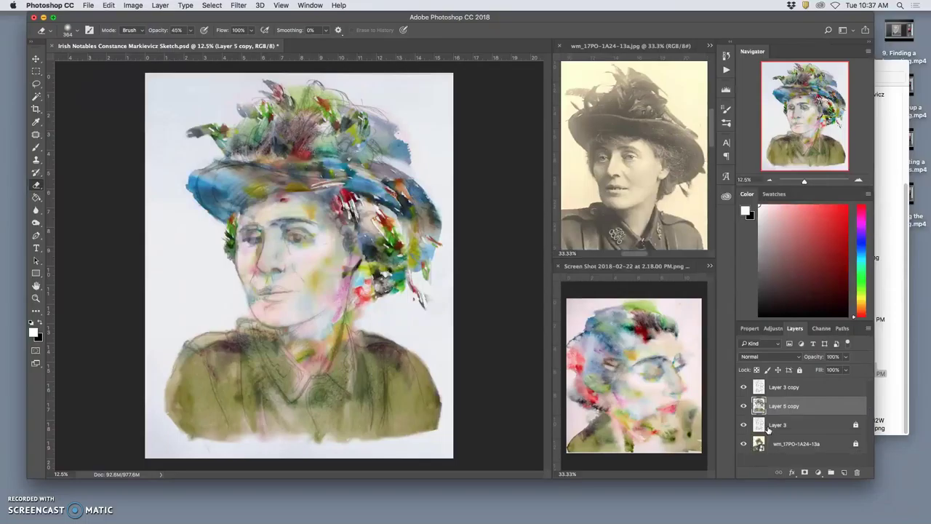
Compare the portrait with the merged paint layer hidden and shown.
click(744, 406)
click(744, 406)
click(743, 406)
click(744, 406)
click(744, 407)
click(743, 407)
Compare the portrait with and without the pencil sketch on Layer 3 copy.
click(800, 388)
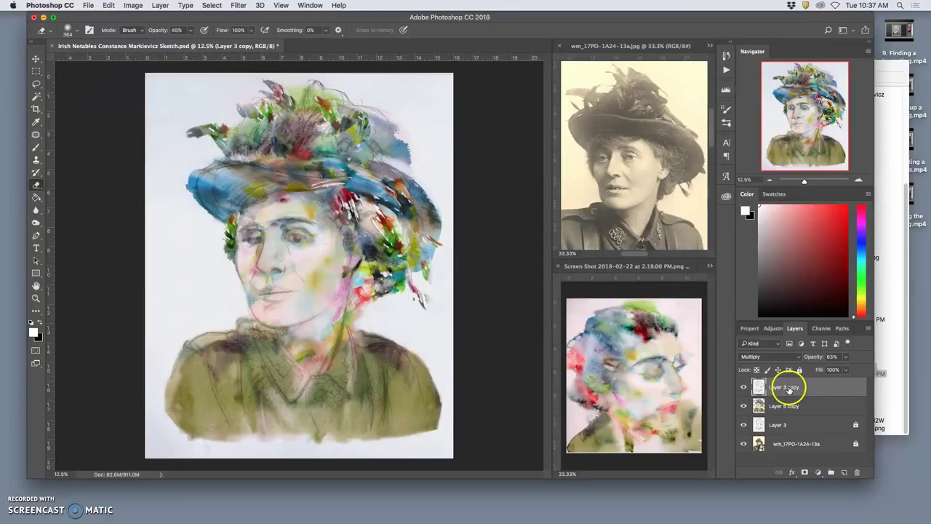
click(744, 388)
click(743, 388)
click(743, 388)
click(743, 389)
click(743, 388)
click(743, 388)
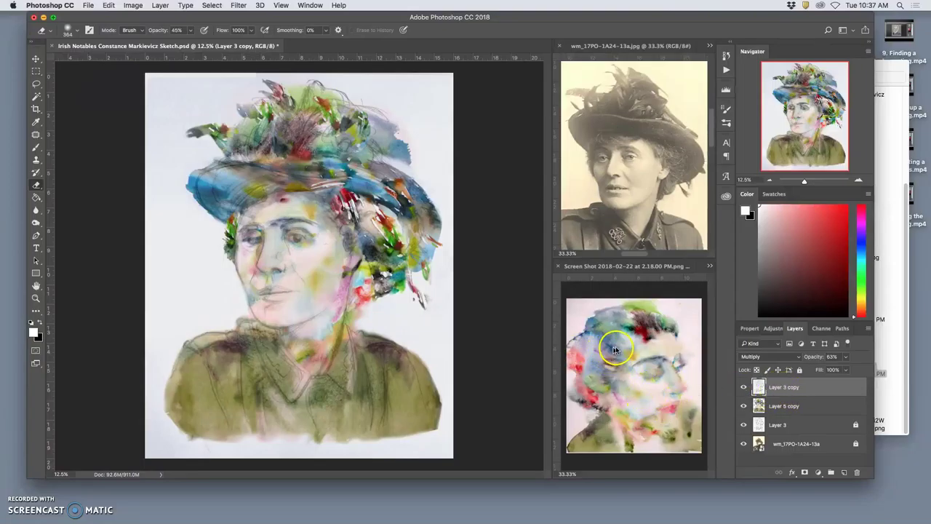
Soften the pencil sketch on Layer 3 copy with a Gaussian Blur of about 7.4 pixels, checking the effect on the face.
click(238, 5)
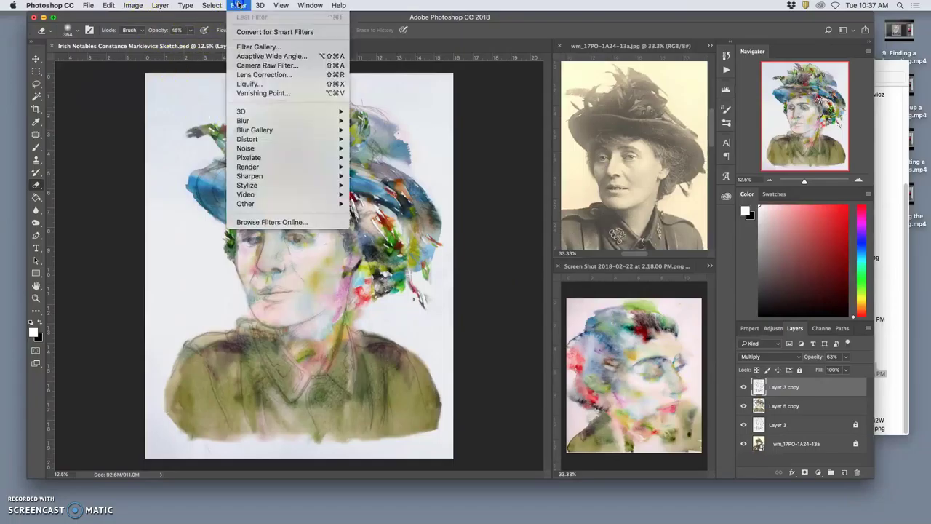
mouse_move(259, 120)
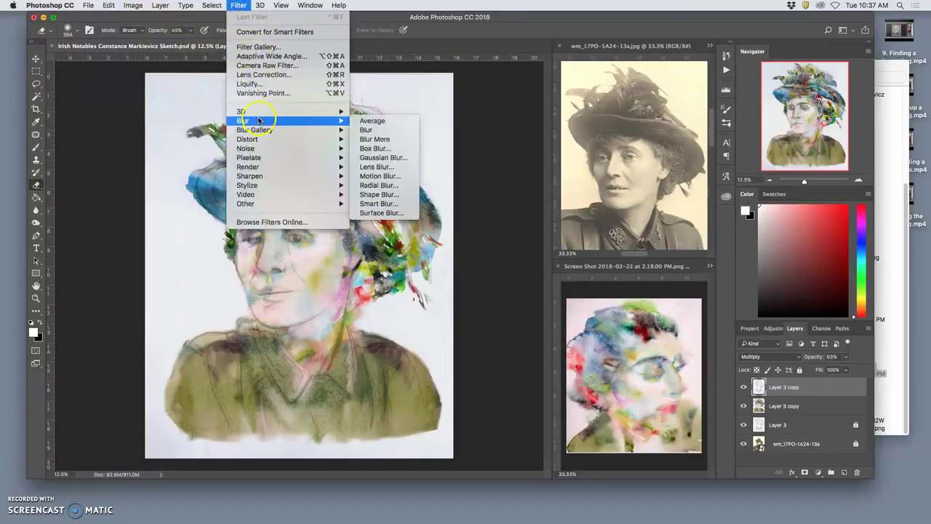
click(381, 157)
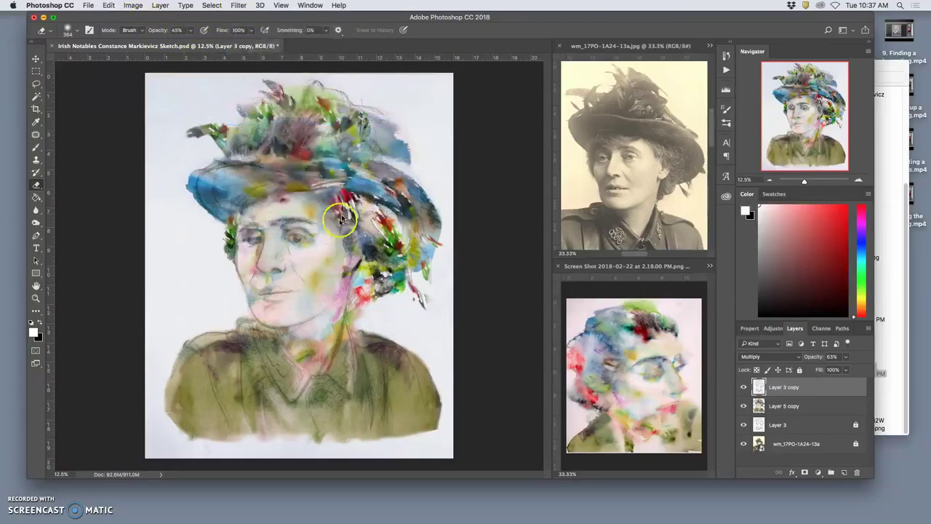
click(293, 265)
key(super+plus)
key(super+plus)
key(super+plus)
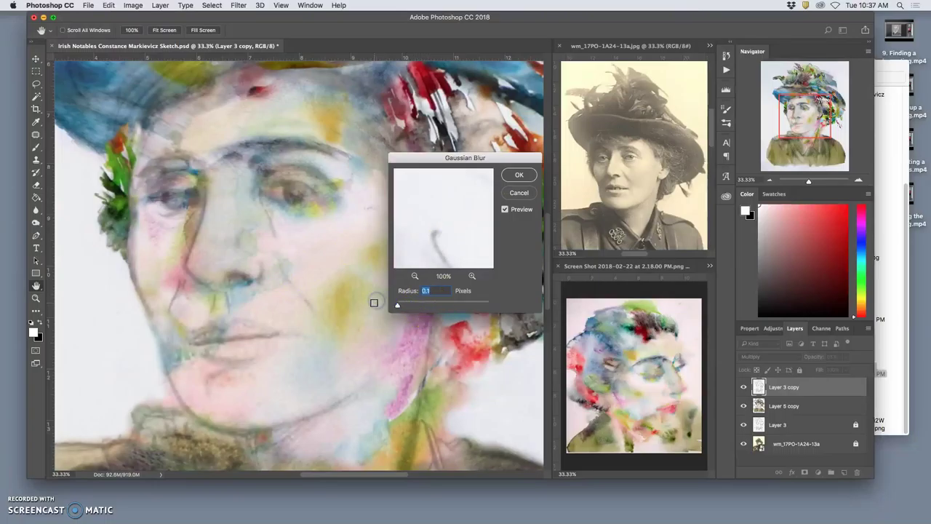
drag(398, 304, 416, 307)
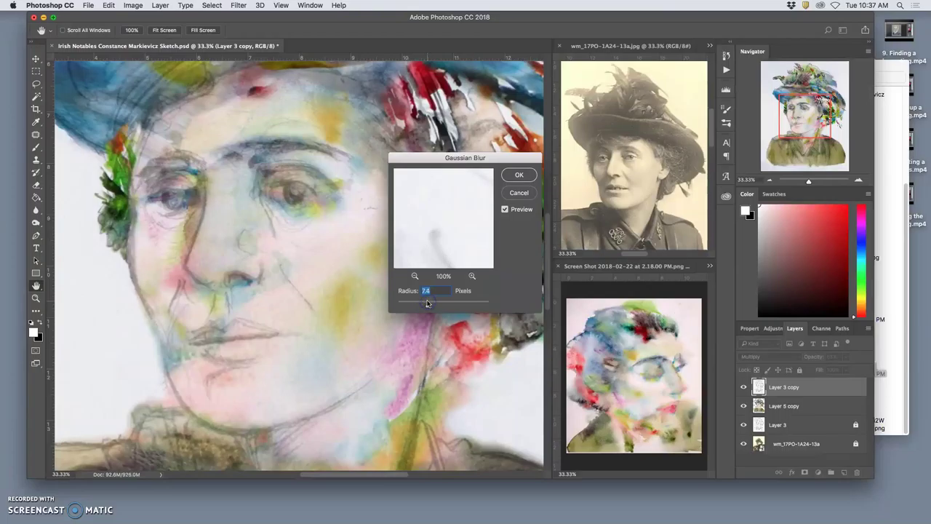
click(520, 175)
key(super+minus)
key(e)
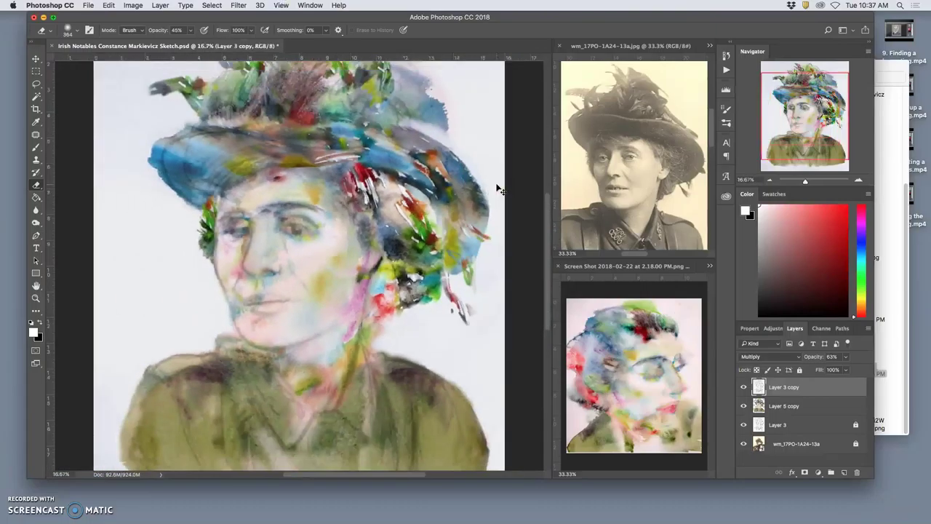
key(super+minus)
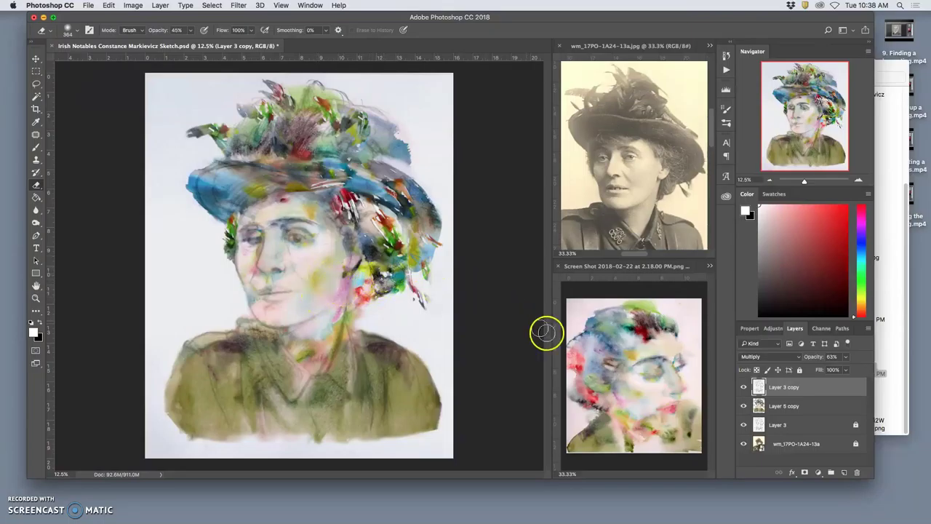
Lock the merged paint layer Layer 5 copy and the sketch layer Layer 3 copy.
click(808, 408)
click(800, 370)
click(810, 387)
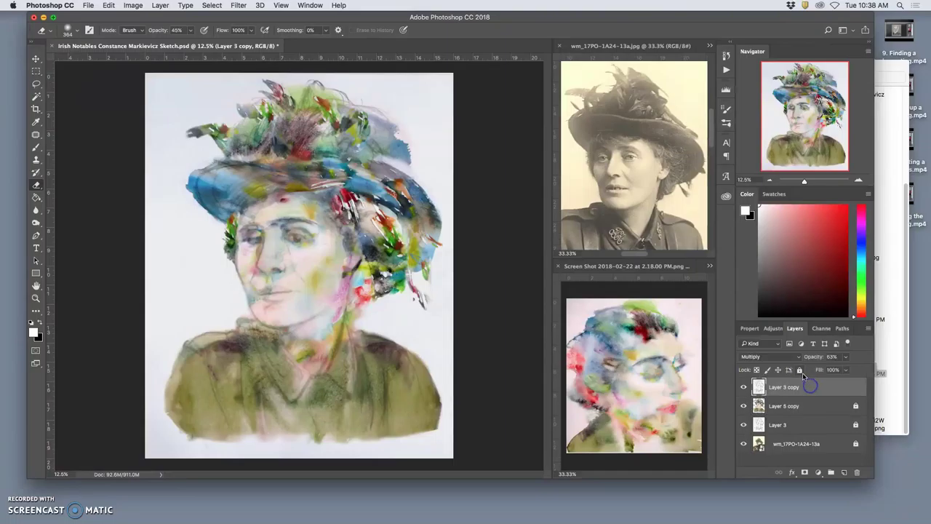
Add a new layer above Layer 3 copy and name it Refined Painting.
click(844, 472)
click(786, 391)
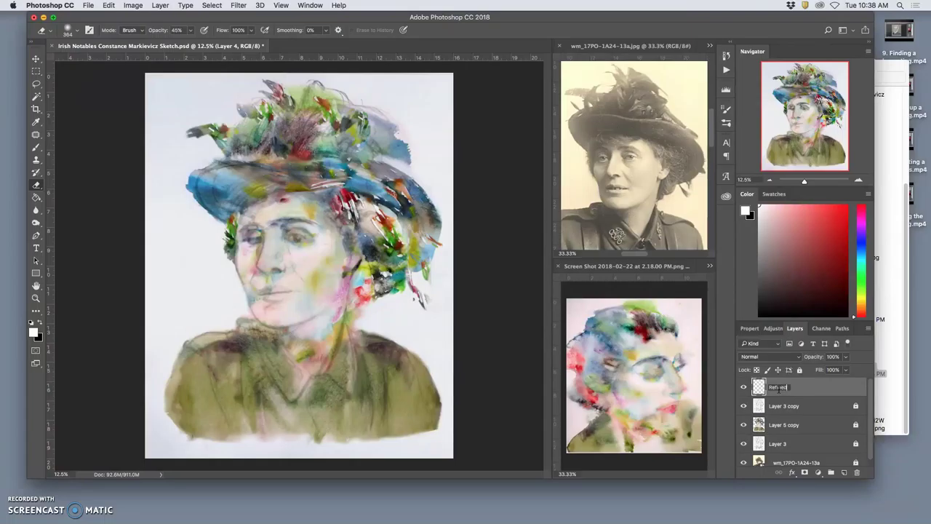
text(Refined Painting)
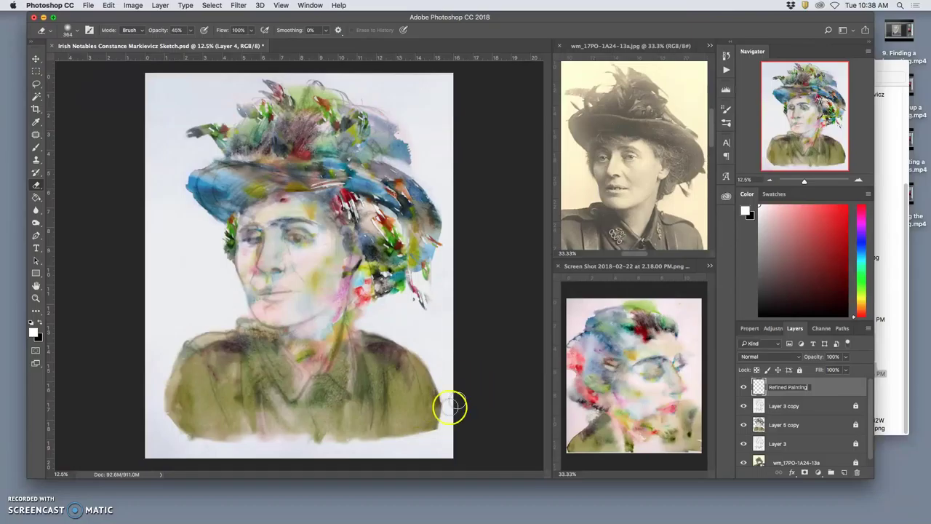
click(743, 405)
click(743, 405)
click(744, 406)
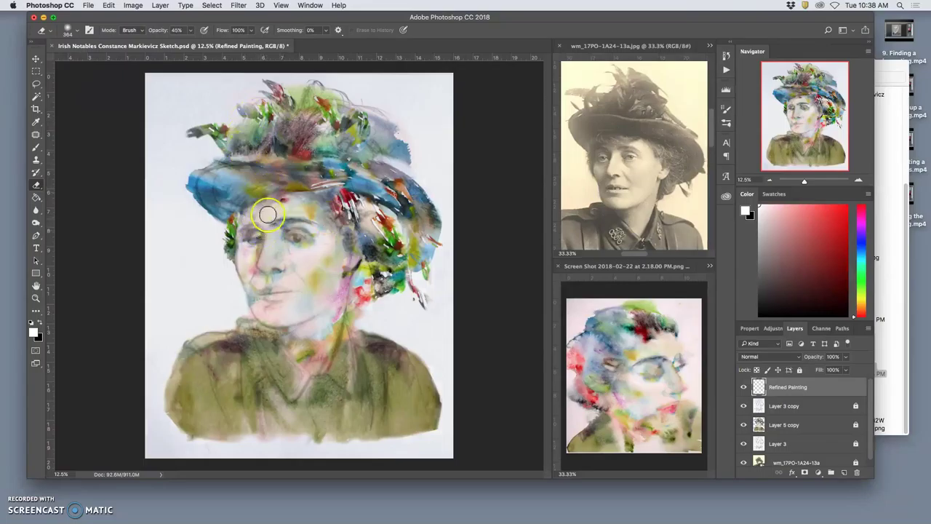
Set up the Brush tool with Kyle's Ultimate Pastel Palooza at a size of 300 px.
click(36, 147)
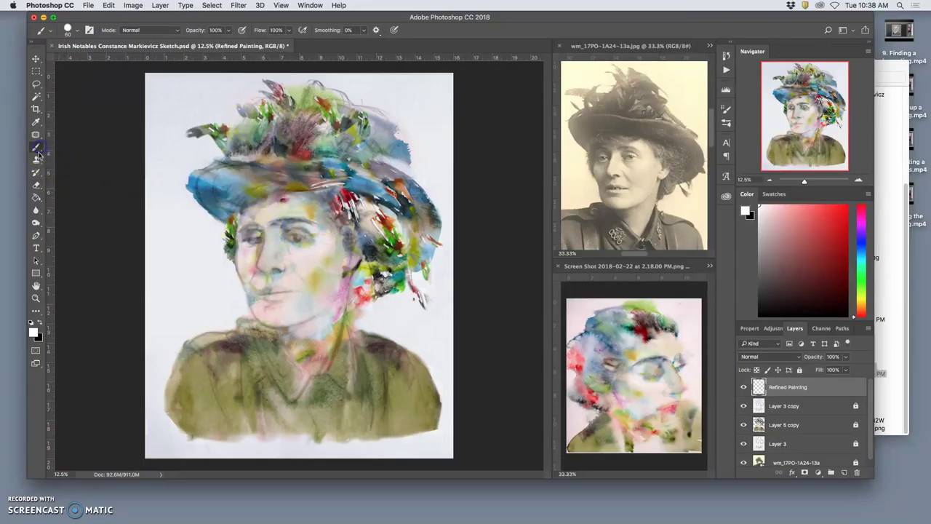
click(77, 32)
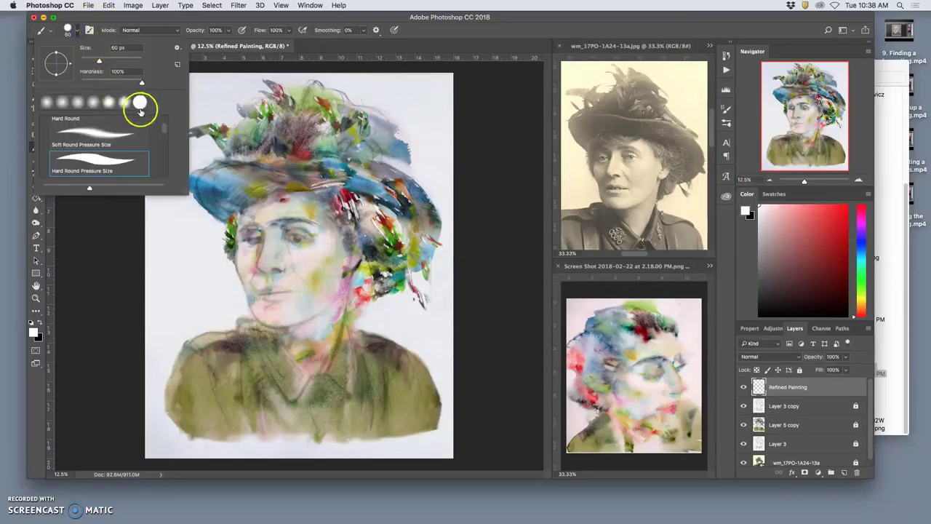
mouse_move(163, 125)
mouse_down()
mouse_move(163, 167)
mouse_move(164, 140)
mouse_move(164, 158)
mouse_move(131, 156)
mouse_up()
click(102, 151)
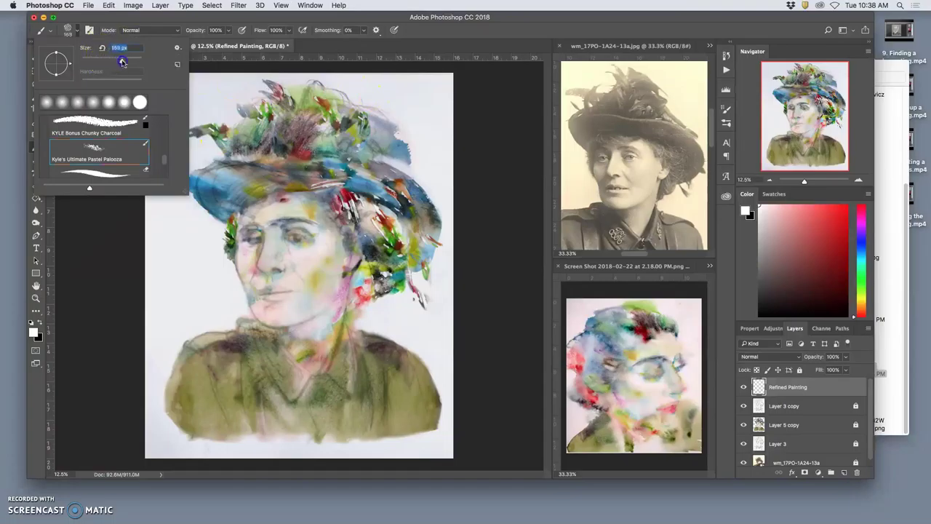
key(Return)
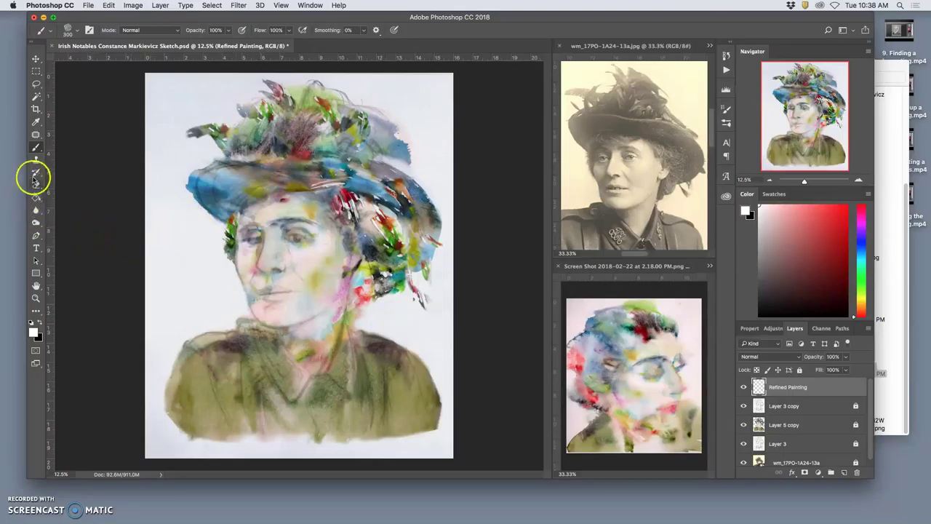
Sample the red from the hair under the hat brim and paint test strokes on the blank background beside the hat.
alt+click(343, 194)
mouse_move(427, 129)
mouse_down()
mouse_move(426, 87)
mouse_move(432, 149)
mouse_up()
mouse_move(378, 95)
mouse_down()
mouse_move(429, 109)
mouse_move(440, 160)
mouse_move(429, 187)
mouse_move(440, 189)
mouse_move(435, 153)
mouse_move(458, 140)
mouse_move(457, 128)
mouse_move(322, 249)
mouse_up()
Examine the grainy texture and edges of the red test strokes up close.
key(super+=)
key(super+=)
key(super+=)
key(super+=)
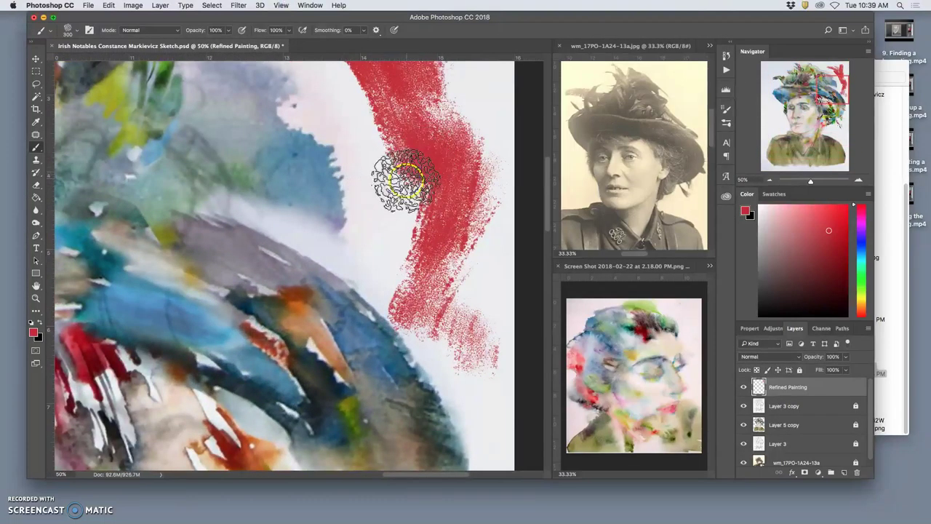
key(super+equal)
key(super+=)
drag(415, 179, 274, 148)
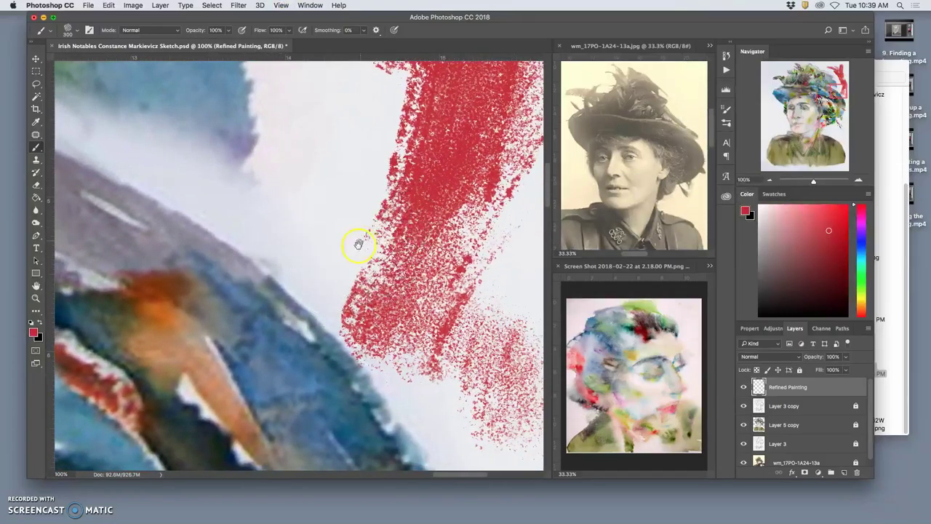
drag(356, 246, 312, 177)
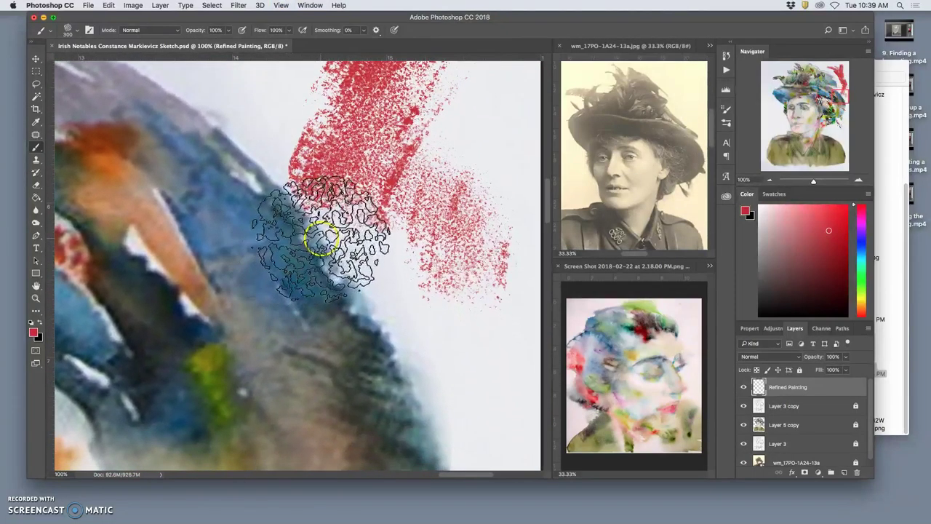
Undo the last few red brush strokes at the lower end of the test swatch.
key(super+alt+z)
key(super+alt+z)
key(super+alt+z)
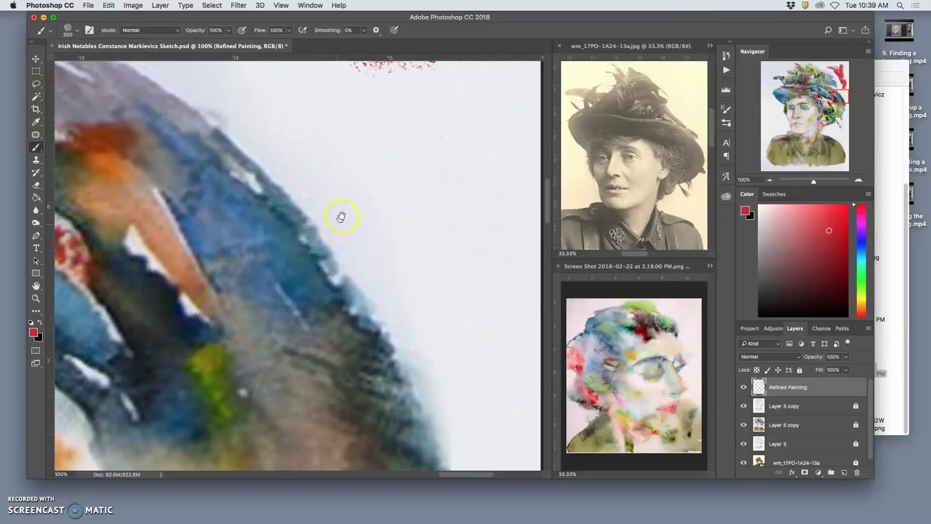
drag(345, 210, 293, 401)
drag(312, 270, 332, 325)
scroll(328, 304, up, 1)
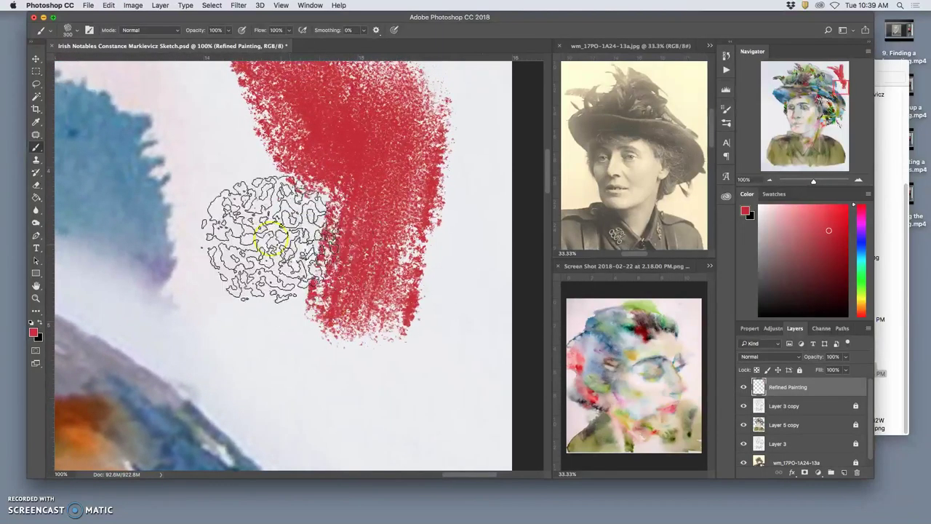
Open the pastel brush's settings and examine its Texture options.
click(641, 254)
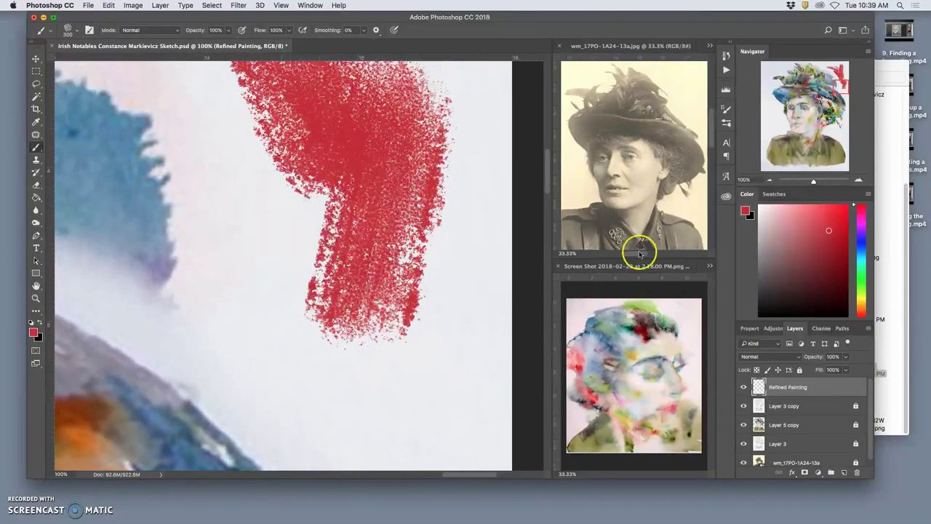
click(727, 123)
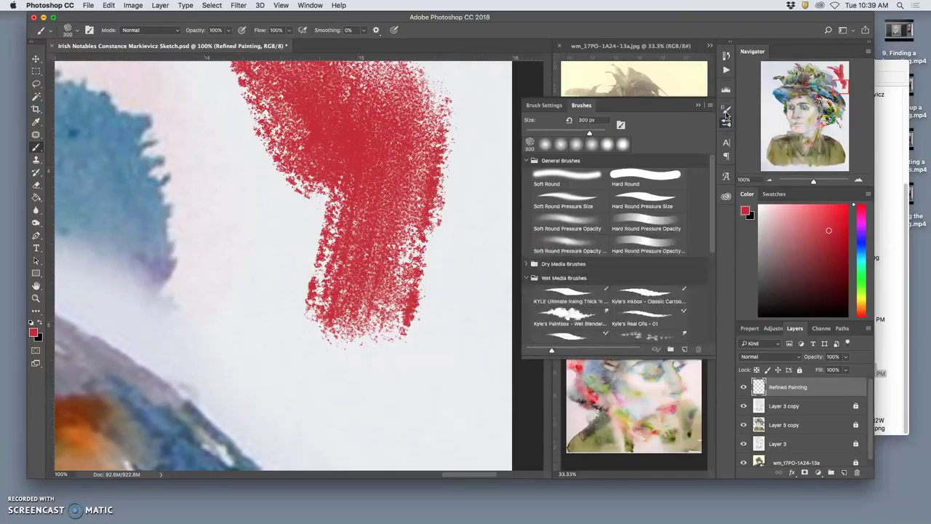
click(726, 115)
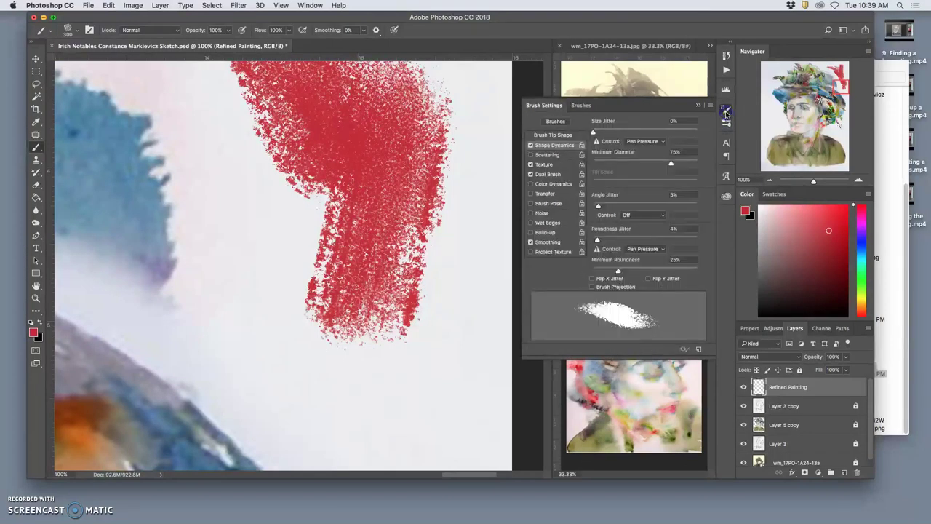
click(550, 166)
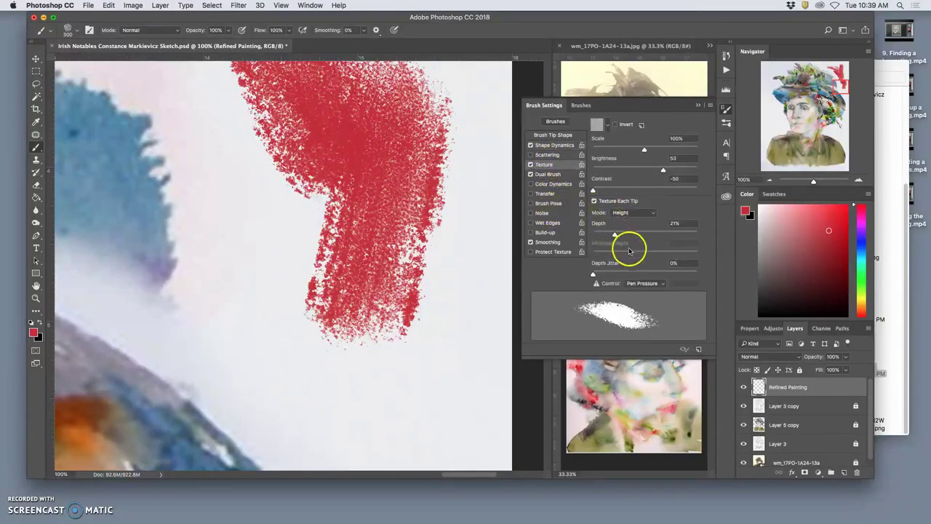
Set the brush texture's Depth to 20% and its Depth Jitter to 33%.
drag(615, 235, 614, 235)
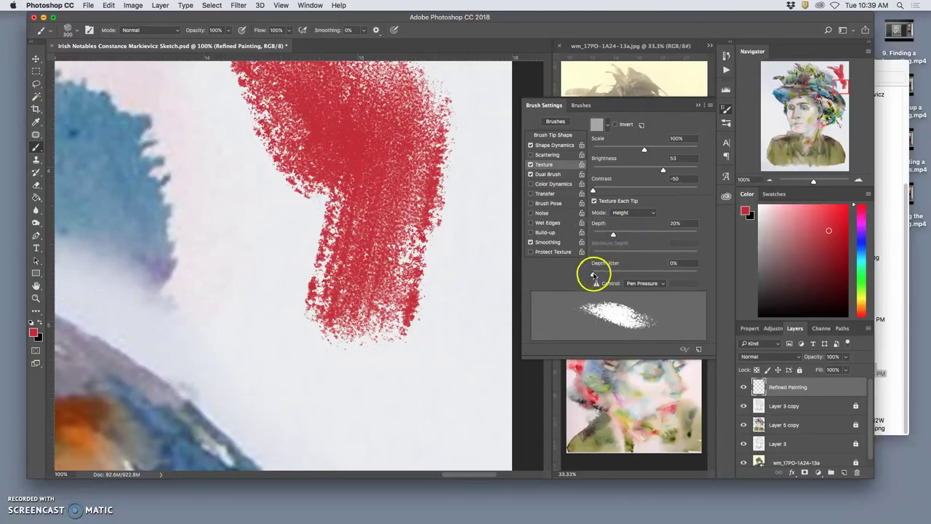
drag(596, 272, 624, 274)
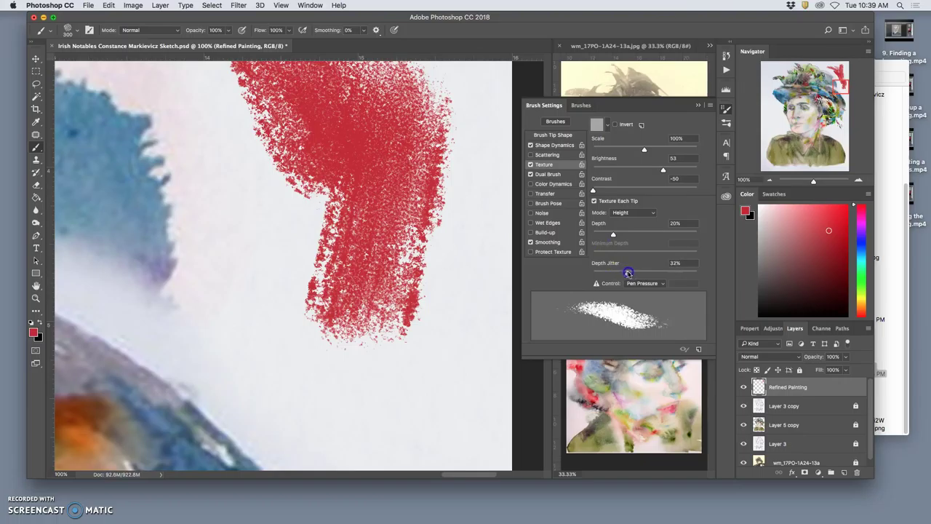
Set the brush's Angle Jitter to 9%, Roundness Jitter to 23% and Minimum Roundness to 46%, and paint a test stroke at the red swatch's lower end.
click(556, 145)
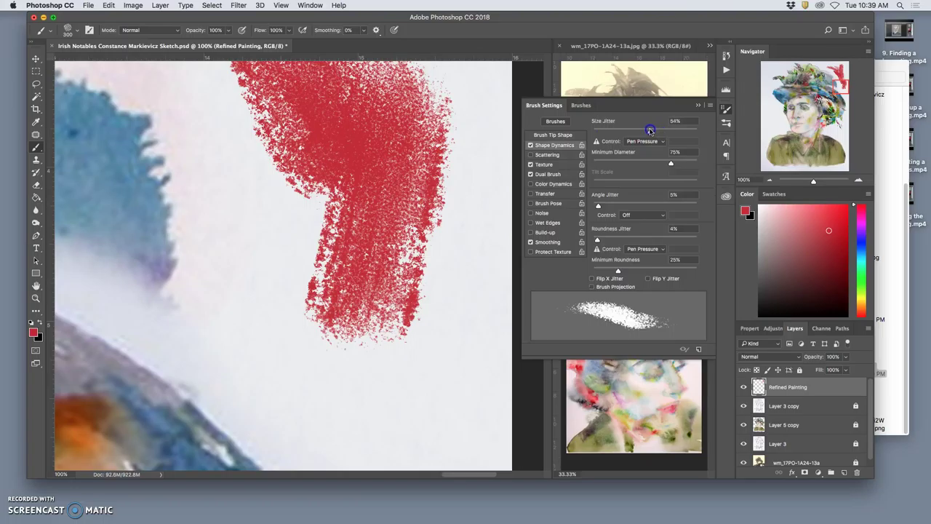
mouse_move(598, 206)
mouse_down()
mouse_move(607, 209)
mouse_move(600, 240)
mouse_move(621, 241)
mouse_move(615, 268)
mouse_move(640, 271)
mouse_up()
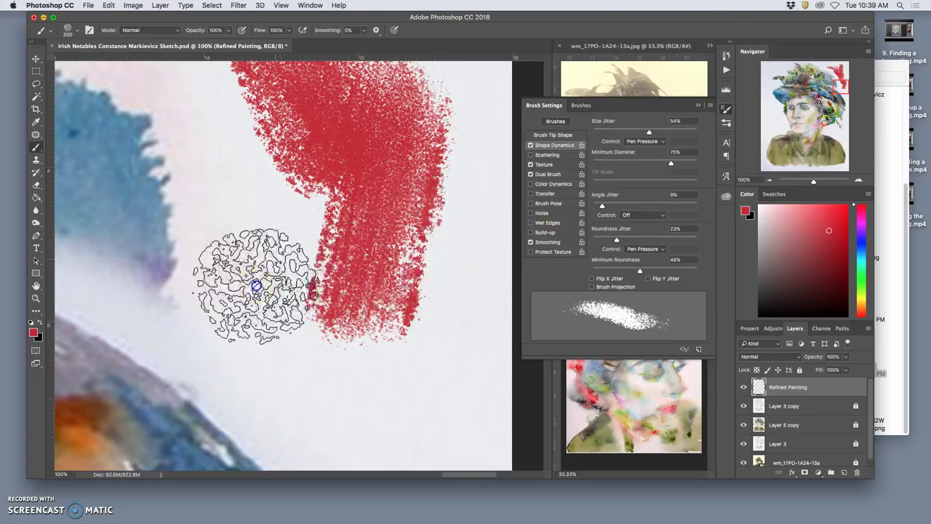
mouse_move(240, 270)
mouse_down()
mouse_move(323, 437)
mouse_move(342, 380)
mouse_move(411, 313)
mouse_move(426, 280)
mouse_up()
Try a red stroke with the brush's Texture turned off, undo it and turn Texture back on.
click(541, 166)
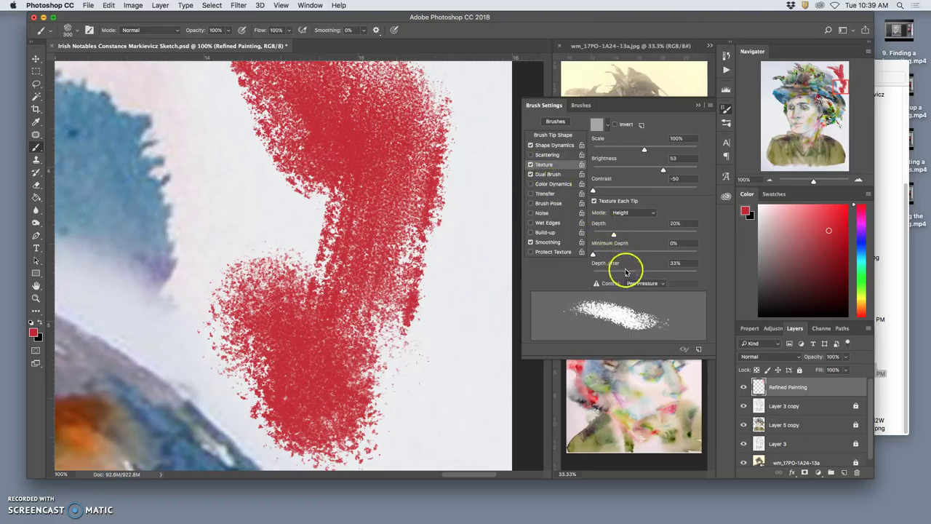
click(531, 165)
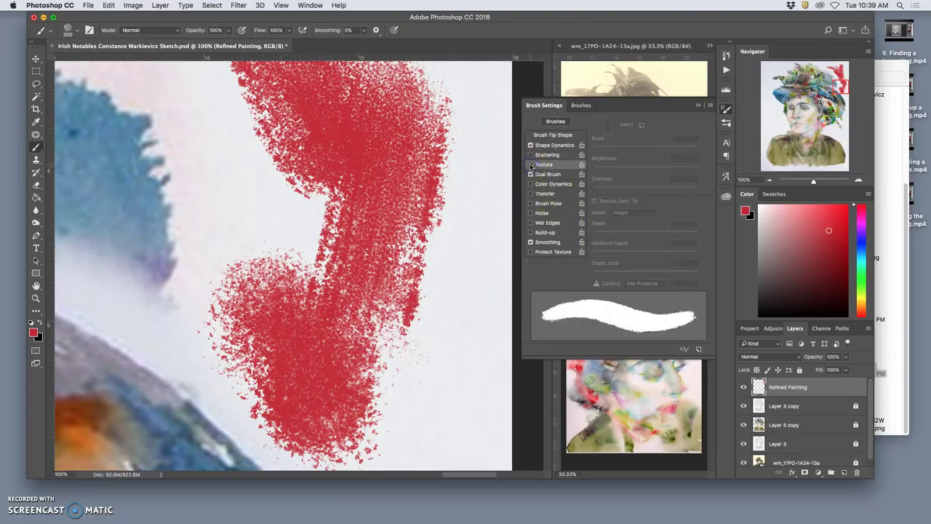
mouse_move(245, 177)
mouse_down()
mouse_move(312, 260)
mouse_move(343, 395)
mouse_move(345, 377)
mouse_up()
key(super+z)
click(530, 165)
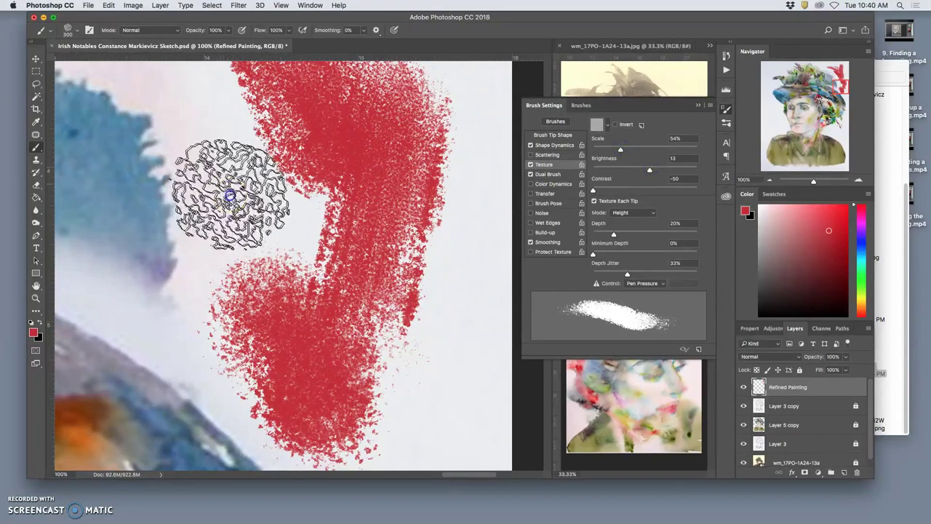
Set the texture Scale to 54% and Brightness to 13, and paint a test stroke along the red swatch's left side.
mouse_move(229, 187)
mouse_down()
mouse_move(300, 248)
mouse_move(212, 130)
mouse_move(225, 225)
mouse_move(221, 317)
mouse_move(349, 370)
mouse_up()
click(699, 349)
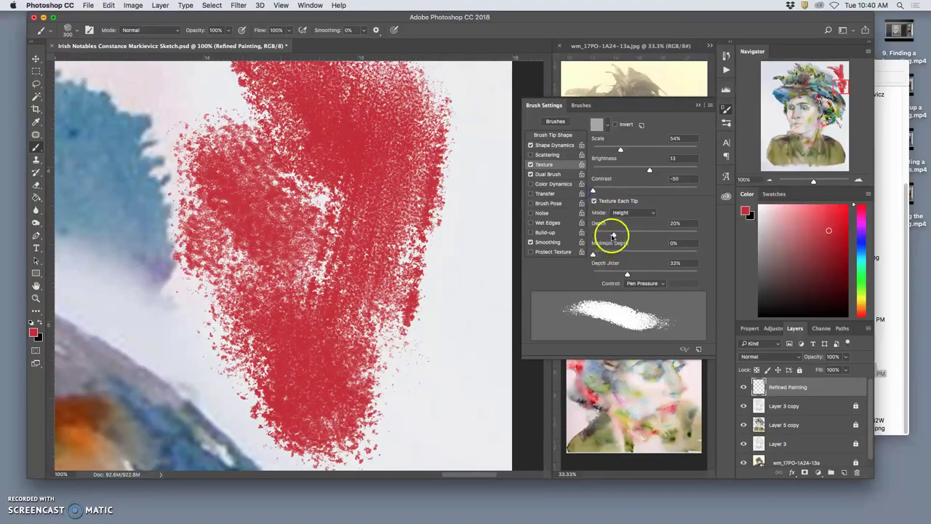
Switch the texture mode to Color Dodge, paint a test stroke across the red swatch and inspect its edge up close.
click(627, 215)
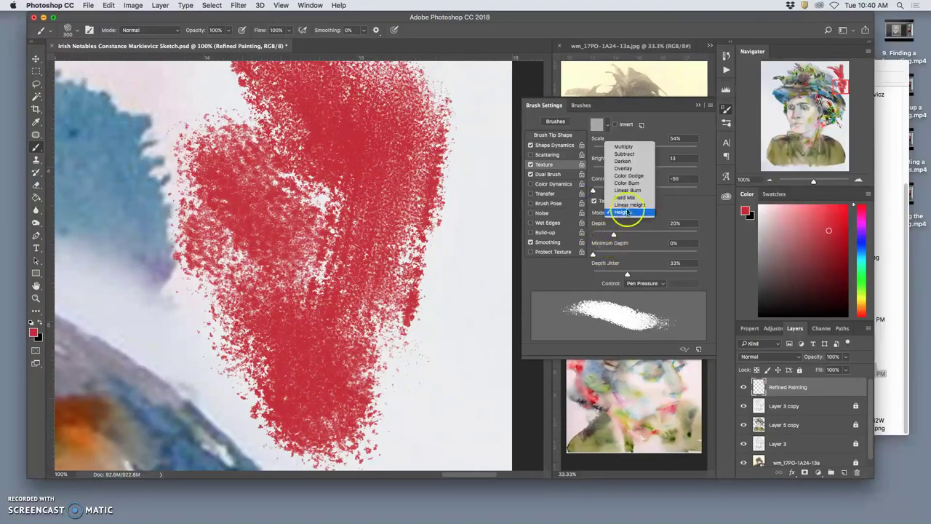
click(627, 179)
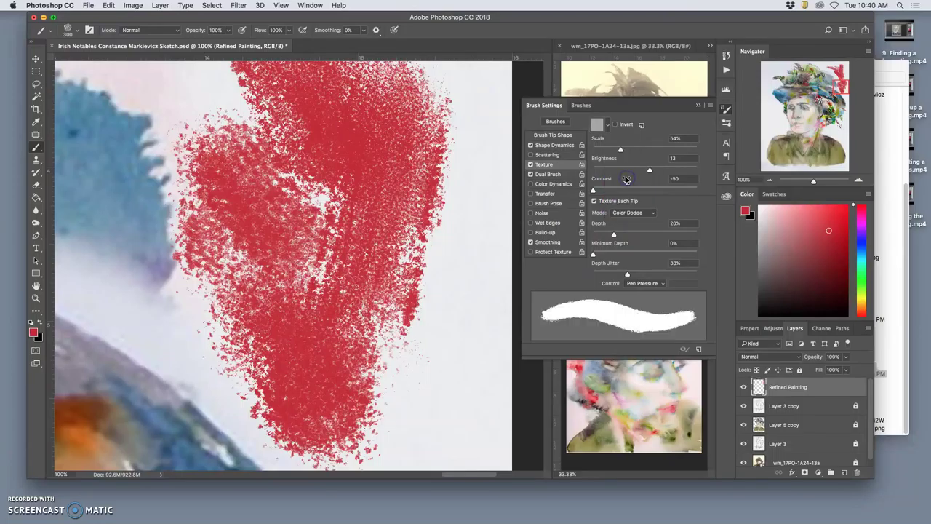
mouse_move(443, 264)
mouse_down()
mouse_move(347, 316)
mouse_move(379, 295)
mouse_up()
key(z)
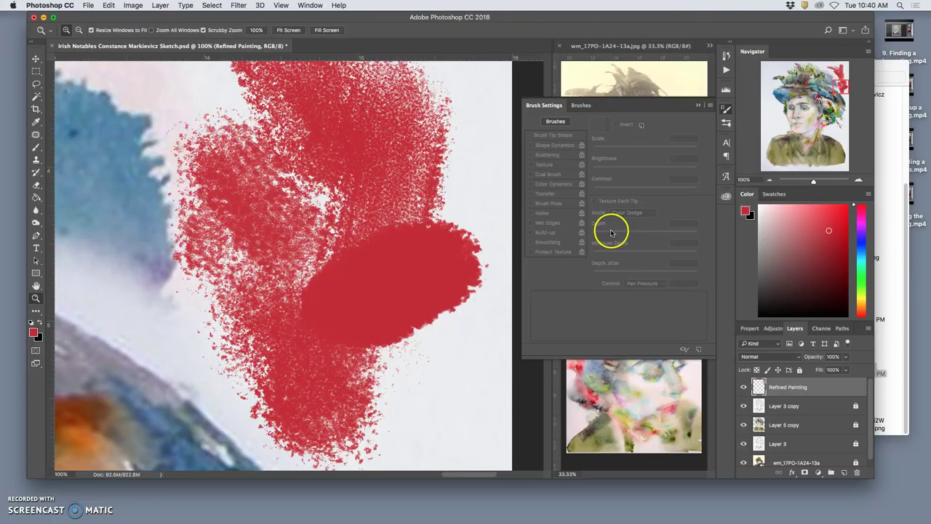
click(456, 268)
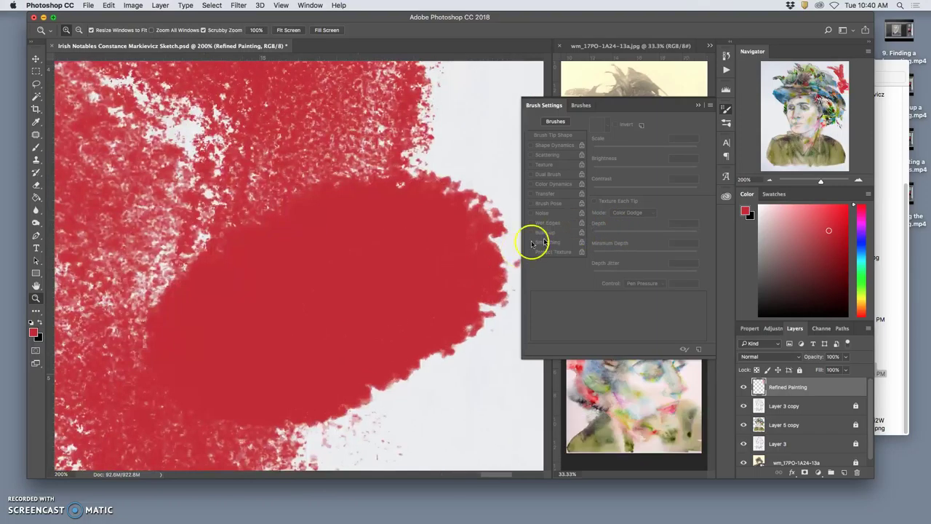
click(36, 148)
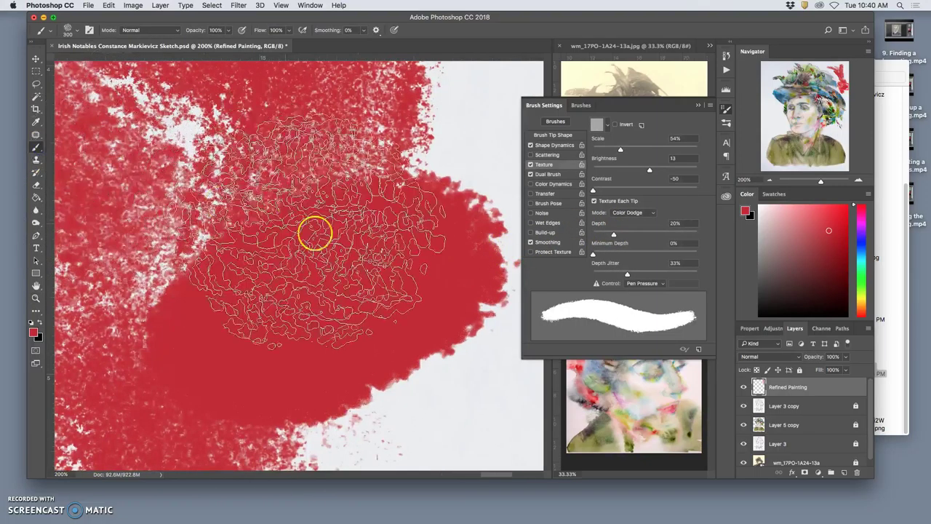
Change the texture mode to Linear Height and paint several test strokes over and around the red swatch.
click(624, 213)
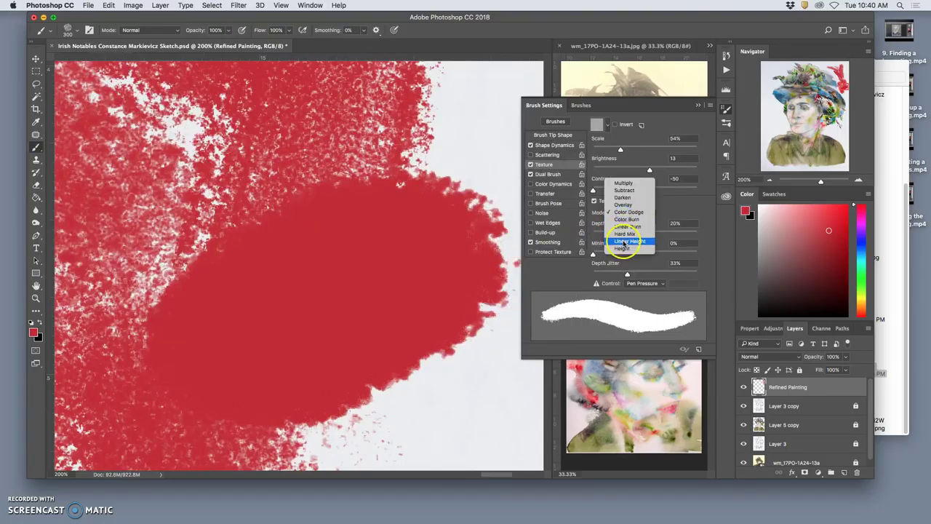
click(623, 242)
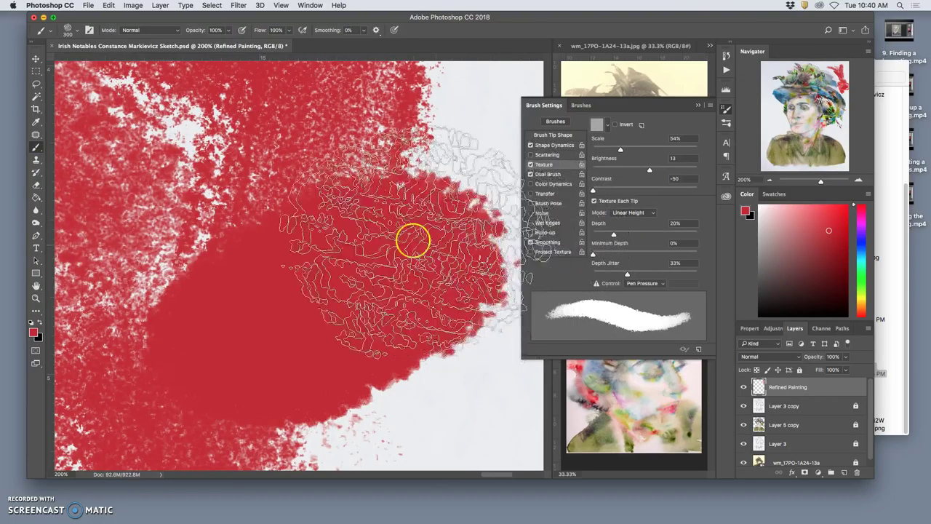
mouse_move(397, 230)
mouse_down()
mouse_move(406, 292)
mouse_move(309, 200)
mouse_move(227, 183)
mouse_move(231, 175)
mouse_move(214, 194)
mouse_up()
key(super+minus)
key(super+minus)
mouse_move(349, 341)
mouse_down()
mouse_move(337, 409)
mouse_move(339, 332)
mouse_move(297, 409)
mouse_move(343, 312)
mouse_move(364, 156)
mouse_move(343, 88)
mouse_move(364, 197)
mouse_move(357, 156)
mouse_move(322, 83)
mouse_move(363, 175)
mouse_up()
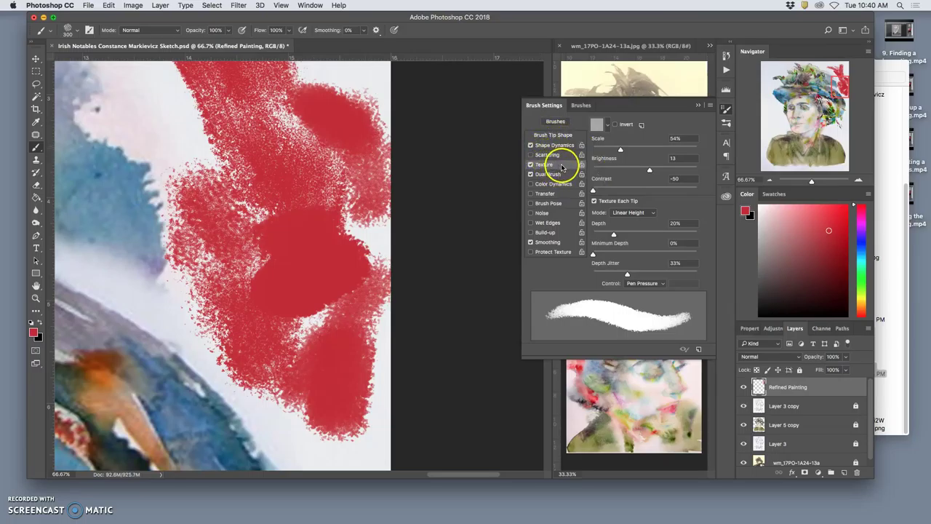
Turn off Texture Each Tip and paint a short red test stroke beside the upper part of the swatch.
click(595, 202)
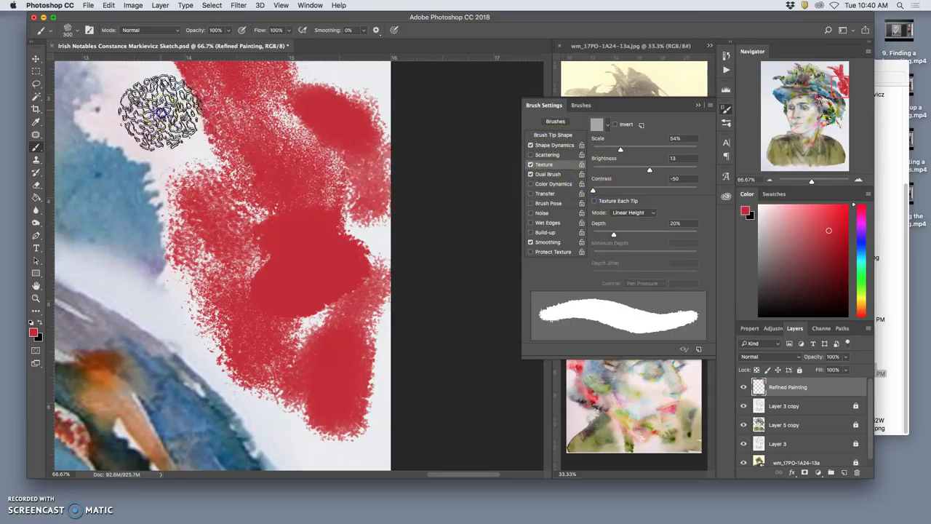
drag(156, 121, 161, 145)
Turn Texture Each Tip back on, set the texture Contrast to -30 and paint a test stroke down the red swatch's left edge.
click(594, 202)
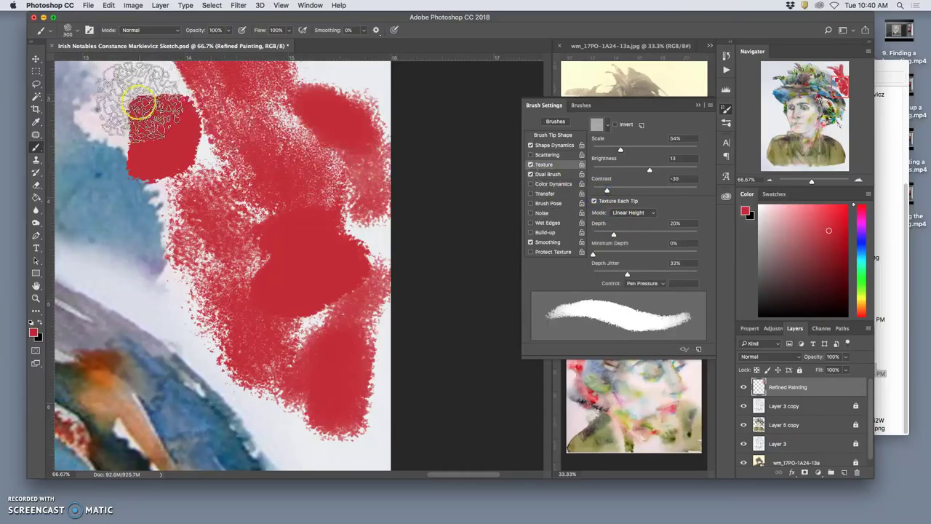
mouse_move(156, 94)
mouse_down()
mouse_move(115, 104)
mouse_move(124, 155)
mouse_move(118, 197)
mouse_move(167, 267)
mouse_up()
key(super+plus)
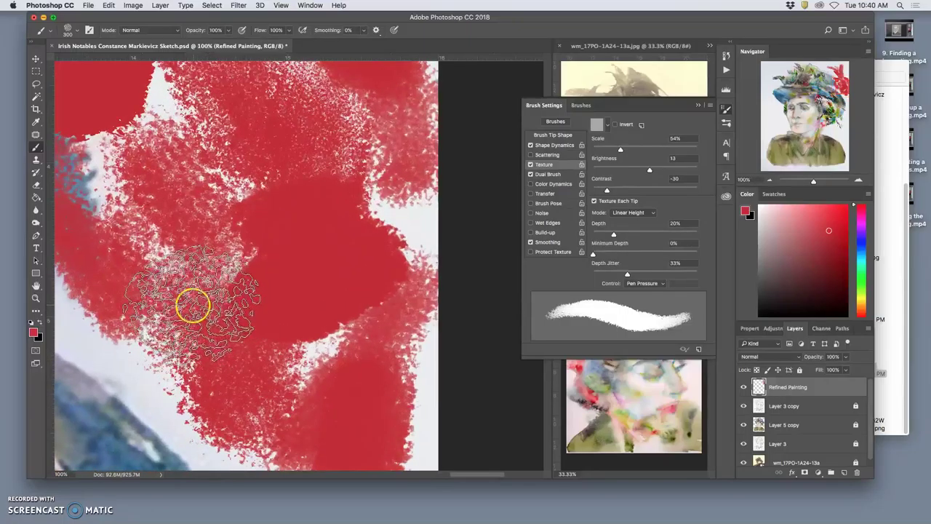
drag(263, 252, 425, 186)
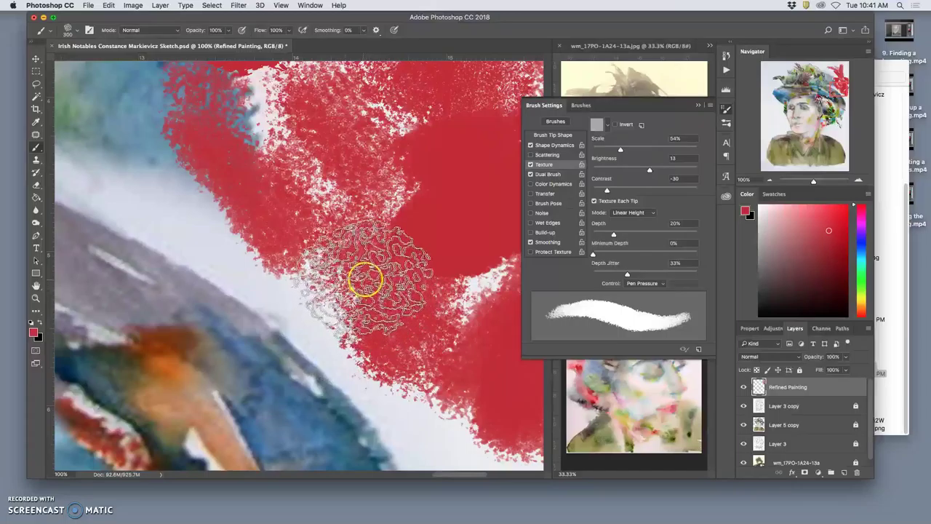
Sample a light blue and a dark blue from the portrait and paint test strokes on the blank background left of the face.
key(super+minus)
key(super+minus)
key(super+minus)
key(super+minus)
key(super+minus)
key(super+minus)
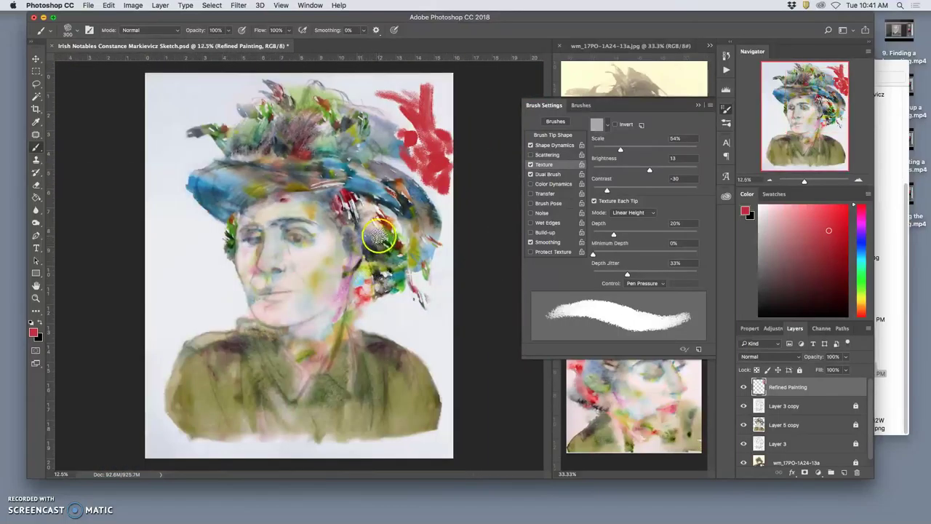
alt+click(247, 228)
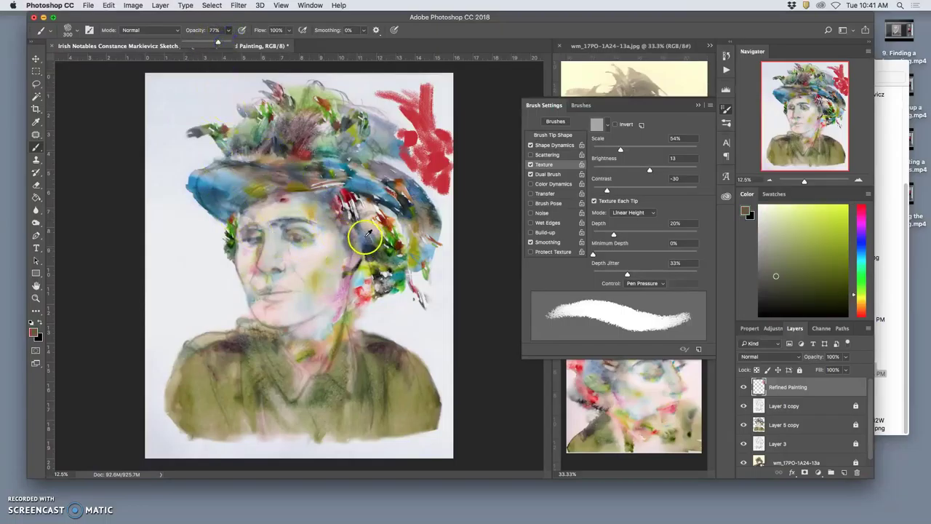
alt+click(301, 238)
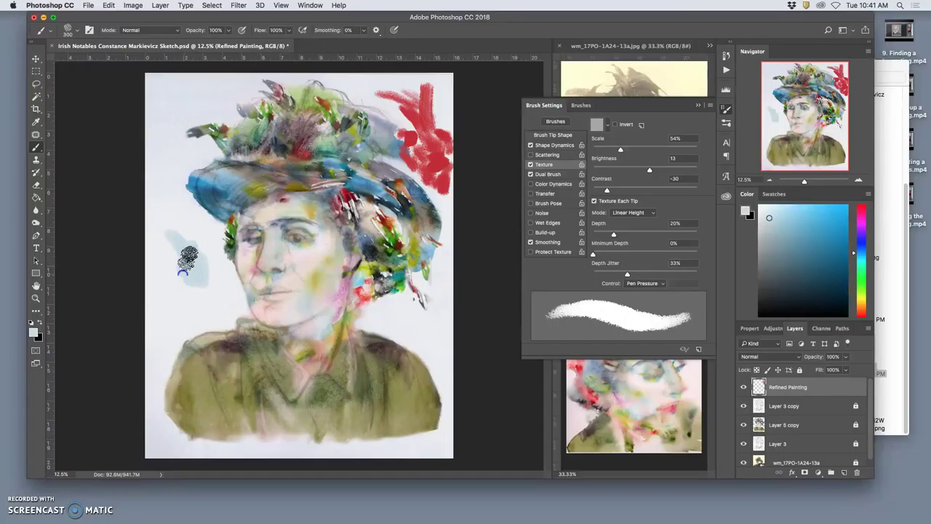
alt+click(220, 191)
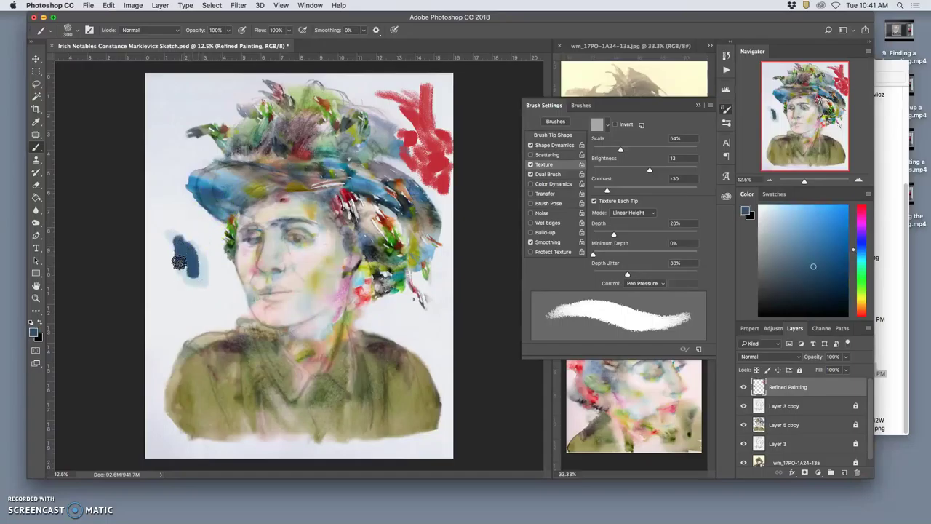
Sample a light blue from the hat brim, set the brush Opacity to 66% and paint it over the dark blue test patch.
key(super+plus)
key(super+plus)
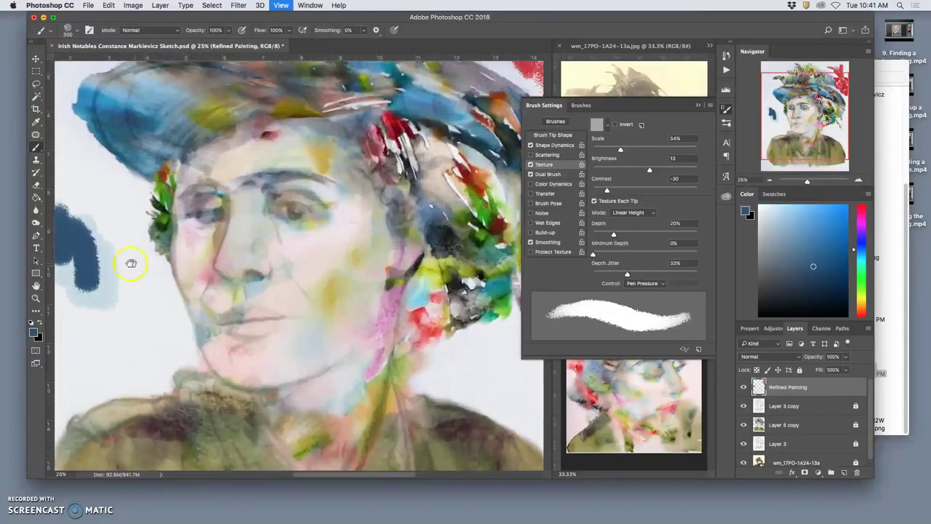
drag(124, 264, 267, 262)
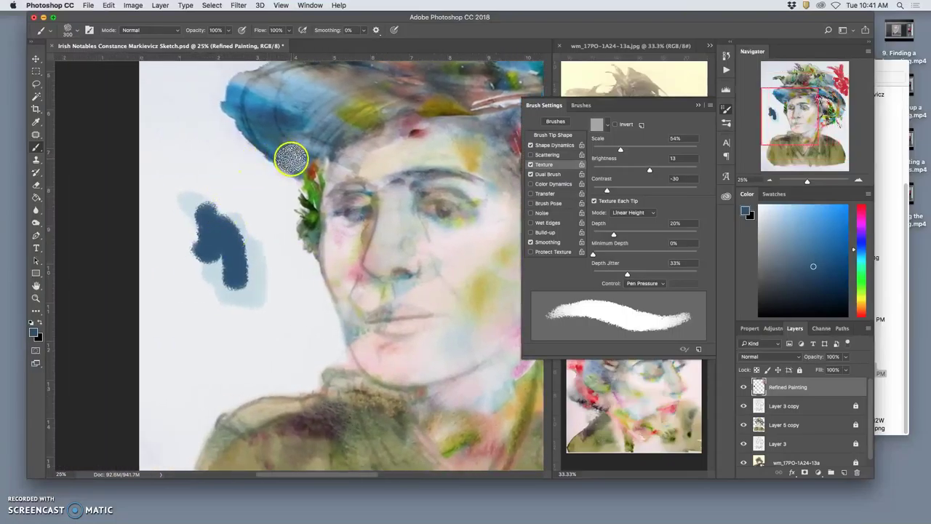
alt+click(298, 163)
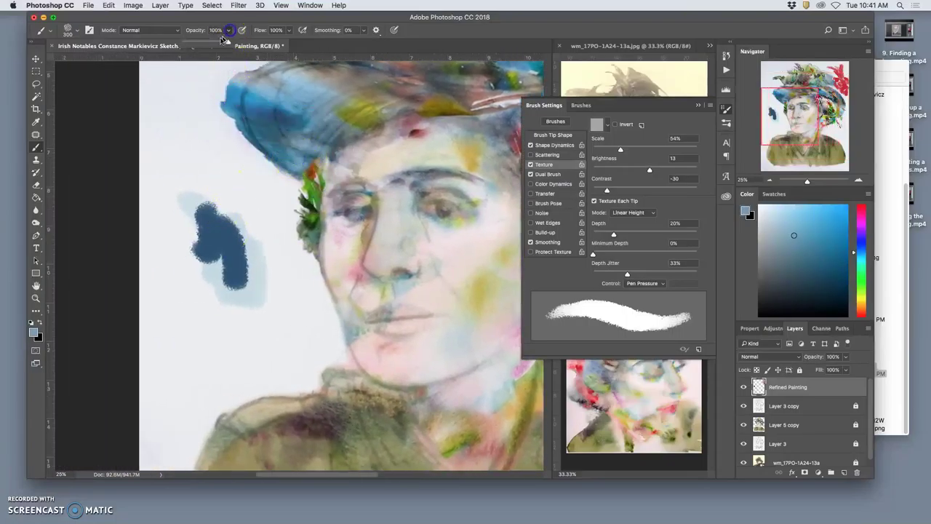
mouse_move(222, 240)
mouse_down()
mouse_move(232, 279)
mouse_move(218, 264)
mouse_move(218, 273)
mouse_move(248, 250)
mouse_move(232, 254)
mouse_move(233, 275)
mouse_move(227, 249)
mouse_move(237, 298)
mouse_up()
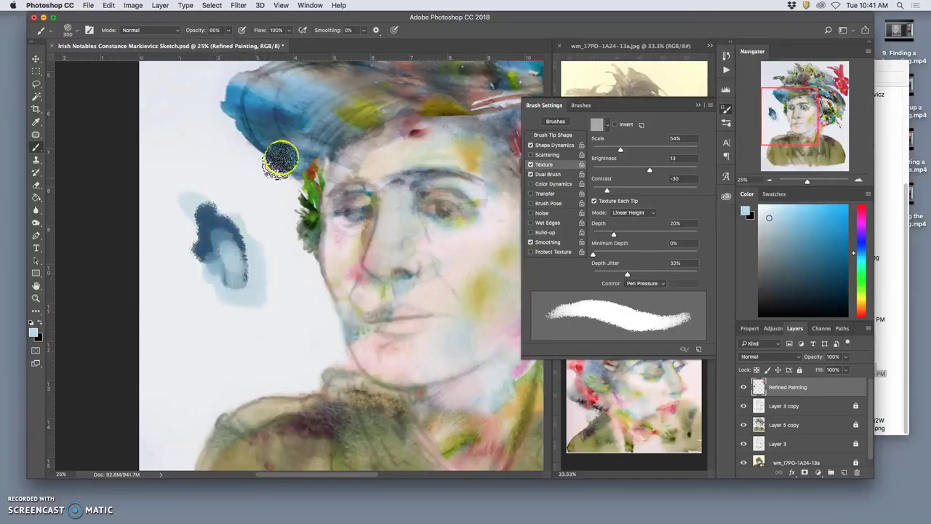
Sample a grey from the hat and a dark red from under the brim, and paint both over the blue test patch.
alt+click(393, 76)
mouse_move(228, 202)
mouse_down()
mouse_move(222, 249)
mouse_move(220, 207)
mouse_move(208, 236)
mouse_move(211, 264)
mouse_move(224, 271)
mouse_move(220, 236)
mouse_move(256, 260)
mouse_move(253, 250)
mouse_move(259, 279)
mouse_move(232, 245)
mouse_move(245, 285)
mouse_up()
alt+click(413, 131)
key(super+plus)
key(super+plus)
mouse_move(208, 264)
mouse_down()
mouse_move(266, 245)
mouse_move(245, 266)
mouse_move(258, 188)
mouse_up()
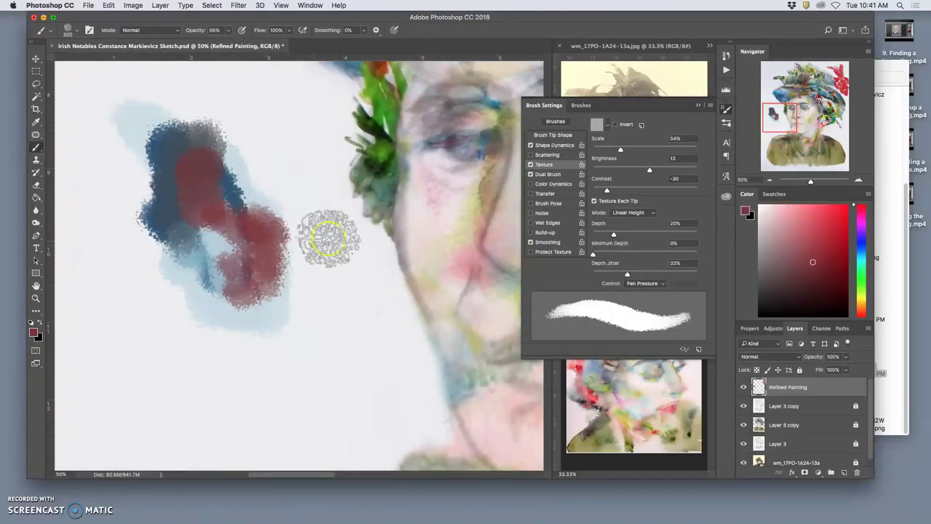
Enable Scattering at 70% on both axes with 16% Count Jitter, and paint a dark red test stroke beside the blue patch.
click(597, 186)
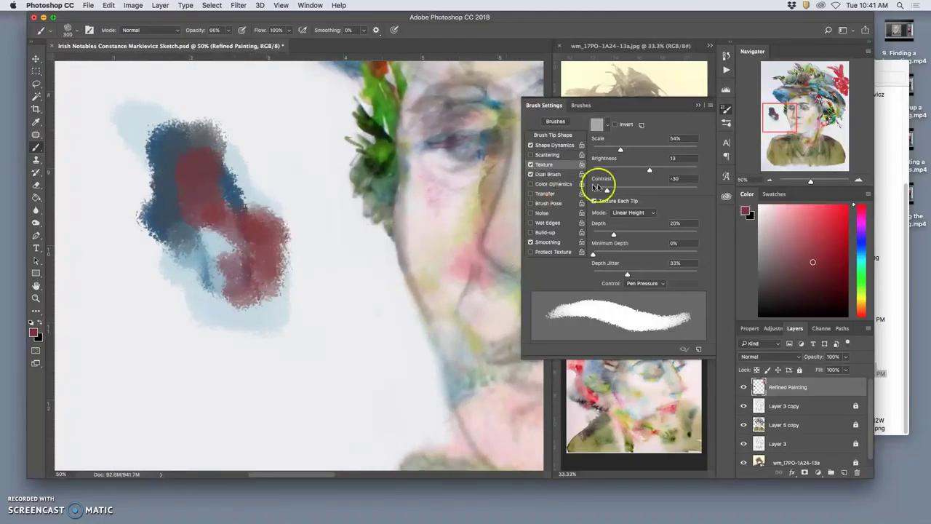
click(546, 155)
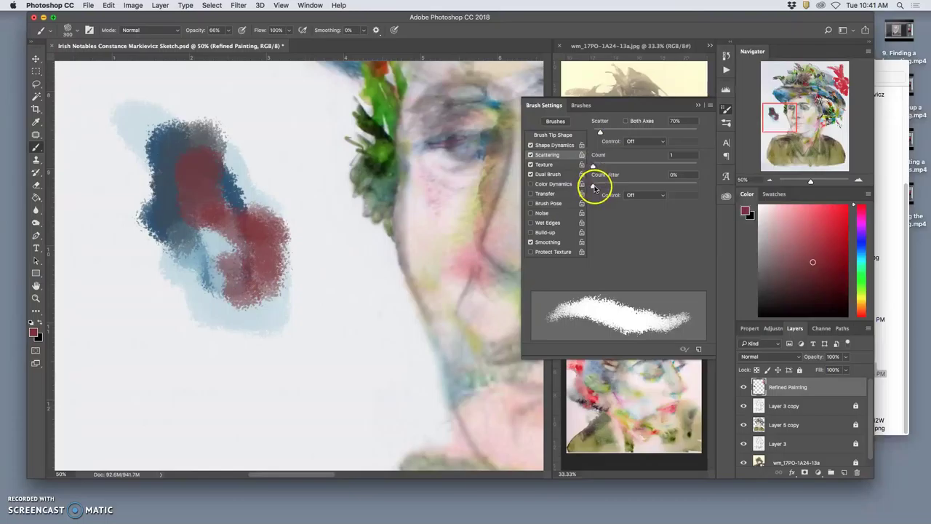
drag(595, 168, 582, 167)
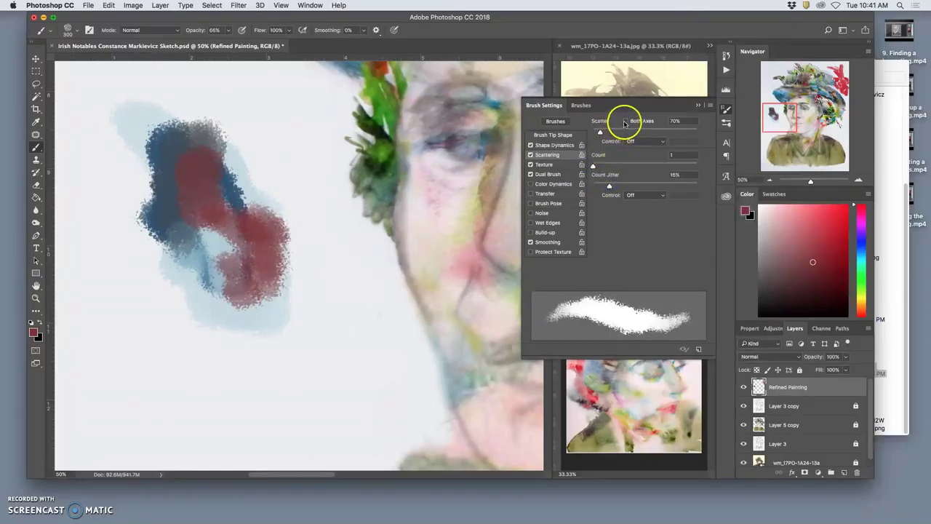
click(625, 120)
mouse_move(328, 288)
mouse_down()
mouse_move(345, 338)
mouse_move(343, 367)
mouse_move(318, 352)
mouse_move(285, 365)
mouse_move(339, 336)
mouse_move(323, 395)
mouse_move(314, 354)
mouse_move(304, 371)
mouse_move(323, 215)
mouse_move(344, 332)
mouse_move(342, 283)
mouse_move(349, 403)
mouse_move(364, 354)
mouse_up()
click(610, 182)
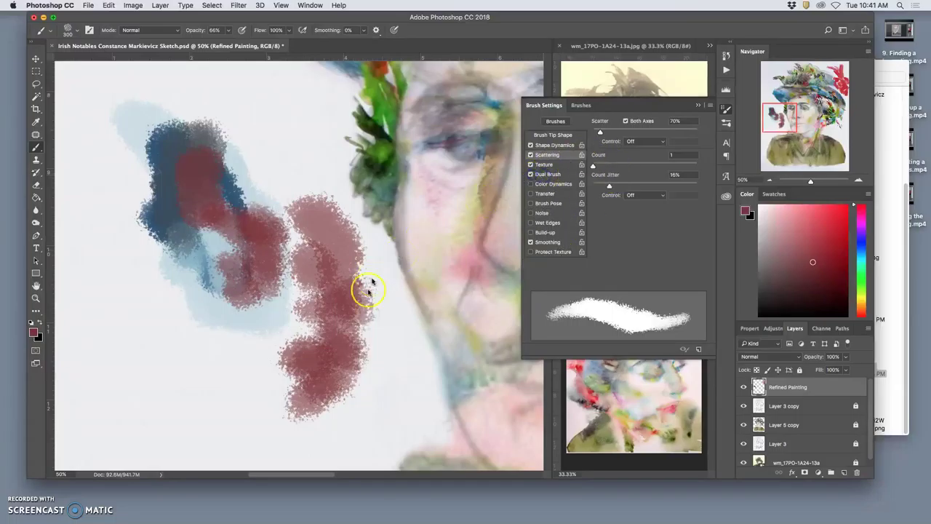
Paint a dark red test patch with Dual Brush turned off, and turn Dual Brush back on.
click(542, 174)
click(531, 175)
mouse_move(380, 304)
mouse_down()
mouse_move(373, 386)
mouse_move(348, 309)
mouse_move(355, 388)
mouse_move(344, 426)
mouse_move(354, 356)
mouse_move(301, 407)
mouse_move(313, 266)
mouse_up()
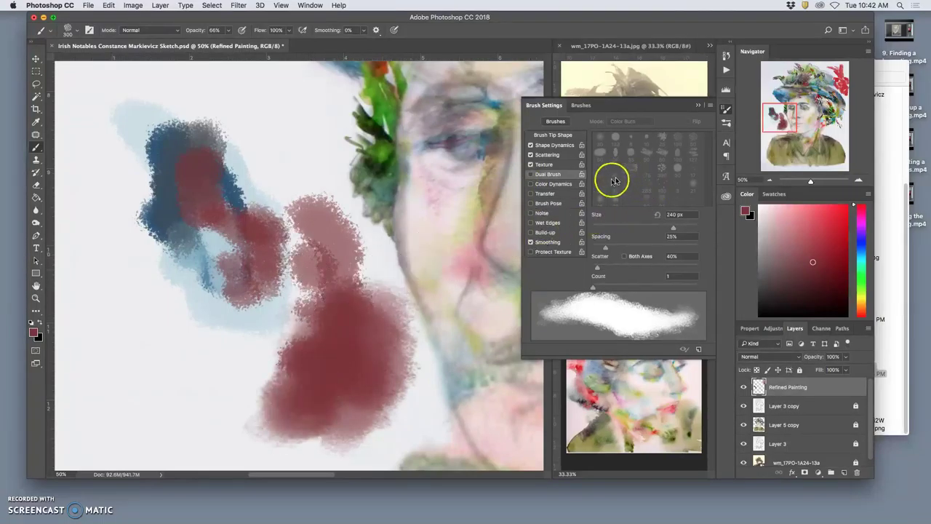
click(530, 175)
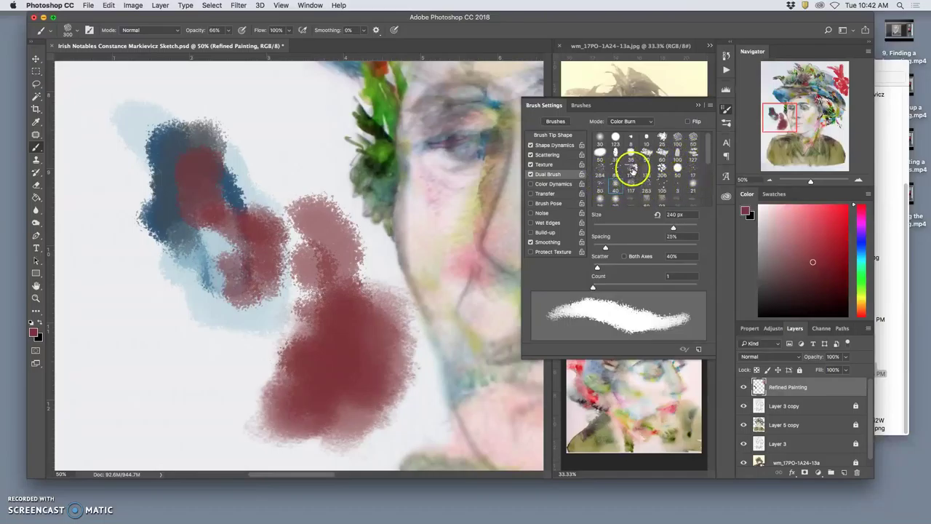
Switch the Dual Brush to the 174 px tip and paint a dark red test patch below the blue patch.
click(633, 170)
drag(177, 385, 186, 390)
mouse_move(131, 312)
mouse_down()
mouse_move(166, 384)
mouse_move(131, 343)
mouse_move(139, 395)
mouse_move(145, 377)
mouse_move(178, 407)
mouse_up()
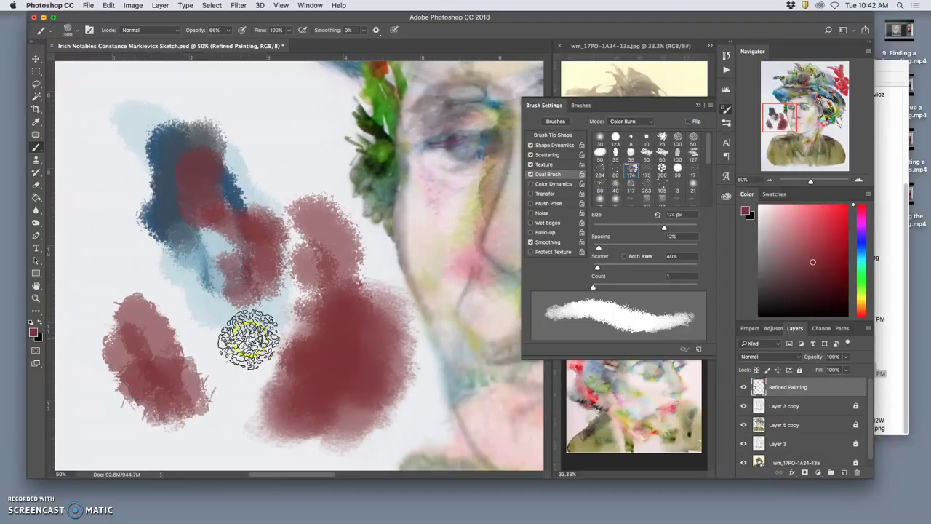
Set the Dual Brush to a 150 px tip with 5% spacing and paint dark red test strokes beside the blue patch.
drag(708, 158, 705, 178)
scroll(665, 177, down, 5)
scroll(663, 199, down, 1)
scroll(612, 203, down, 1)
click(614, 201)
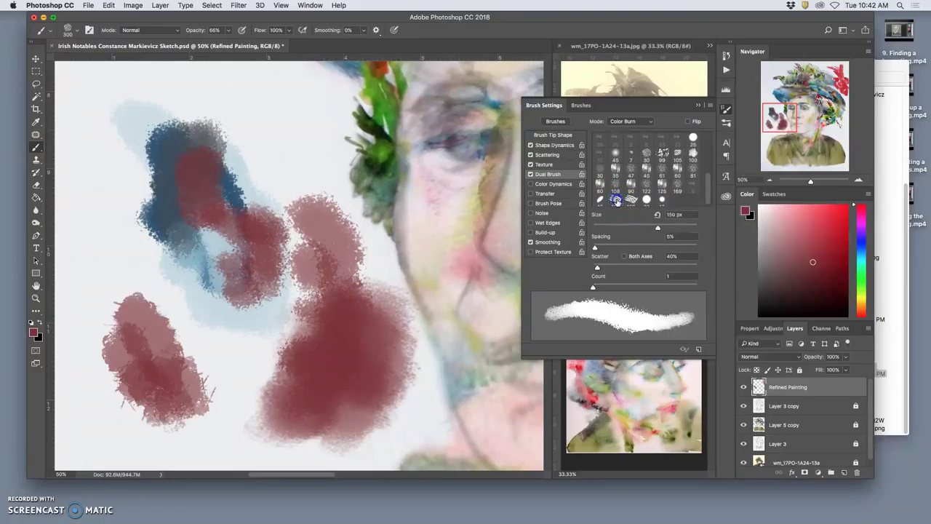
drag(89, 237, 154, 291)
mouse_move(93, 183)
mouse_down()
mouse_move(111, 217)
mouse_move(93, 271)
mouse_move(106, 395)
mouse_move(95, 251)
mouse_move(110, 166)
mouse_move(81, 143)
mouse_move(107, 190)
mouse_move(114, 167)
mouse_up()
Paint a dark red test stroke near the blue patch, and sample greens from the leaves to paint an olive patch beside it.
mouse_move(245, 150)
mouse_down()
mouse_move(282, 175)
mouse_move(286, 156)
mouse_move(250, 284)
mouse_move(336, 200)
mouse_up()
alt+click(384, 145)
mouse_move(291, 139)
mouse_down()
mouse_move(307, 176)
mouse_move(307, 189)
mouse_move(285, 151)
mouse_move(297, 207)
mouse_move(335, 182)
mouse_up()
alt+click(308, 214)
mouse_move(308, 213)
mouse_down()
mouse_move(327, 162)
mouse_move(309, 230)
mouse_move(322, 115)
mouse_move(303, 100)
mouse_move(376, 73)
mouse_move(309, 110)
mouse_move(289, 192)
mouse_up()
alt+click(302, 101)
alt+click(376, 78)
alt+click(305, 140)
mouse_move(307, 141)
mouse_down()
mouse_move(314, 198)
mouse_move(294, 172)
mouse_move(294, 194)
mouse_move(312, 230)
mouse_up()
Sample a dusty pink, set the brush Flow to 55% and Smoothing to 71%, and paint test strokes above the blue patch.
alt+click(325, 225)
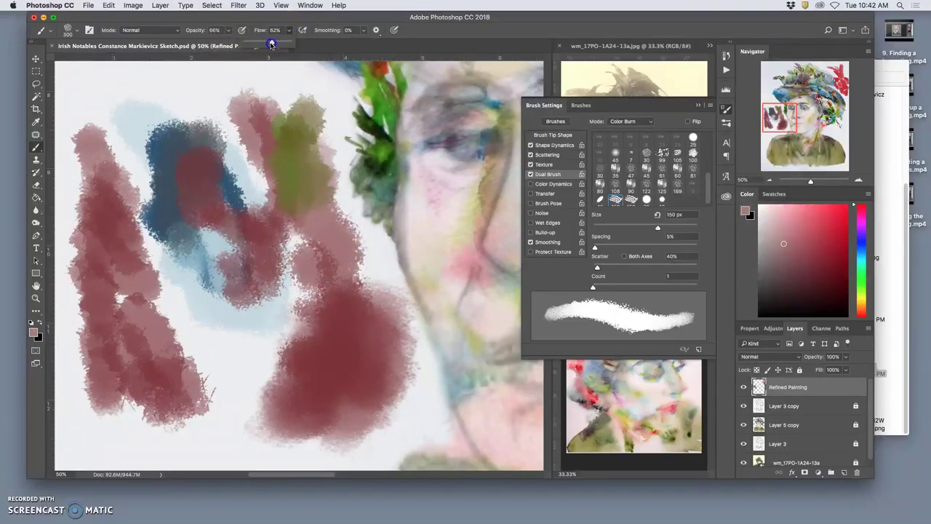
click(269, 44)
drag(207, 104, 230, 163)
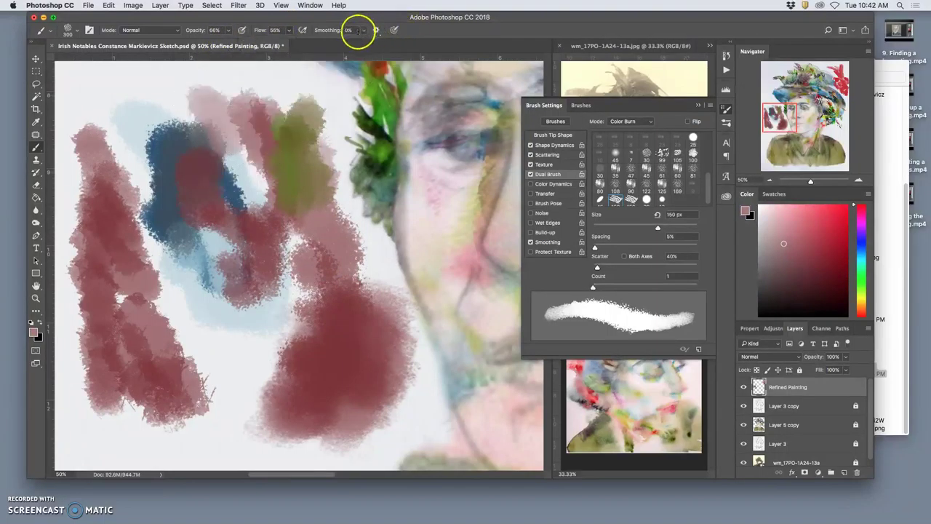
drag(385, 45, 398, 45)
mouse_move(222, 114)
mouse_down()
mouse_move(172, 93)
mouse_move(197, 120)
mouse_move(204, 162)
mouse_move(147, 105)
mouse_move(207, 199)
mouse_move(180, 178)
mouse_up()
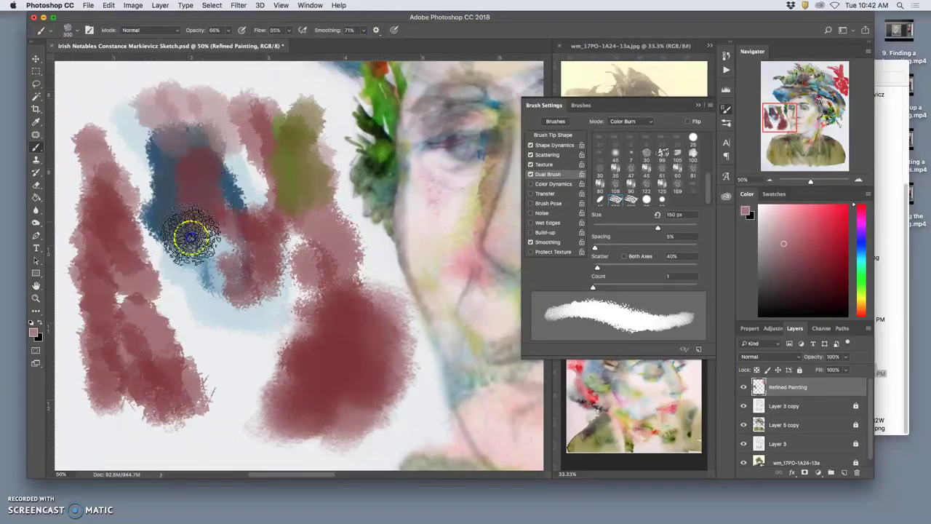
Sample colours from the test patches, plus green and orange from the leaves, and layer them over the blue test patch.
alt+click(162, 174)
mouse_move(174, 234)
mouse_down()
mouse_move(170, 154)
mouse_move(194, 164)
mouse_move(197, 253)
mouse_up()
alt+click(233, 202)
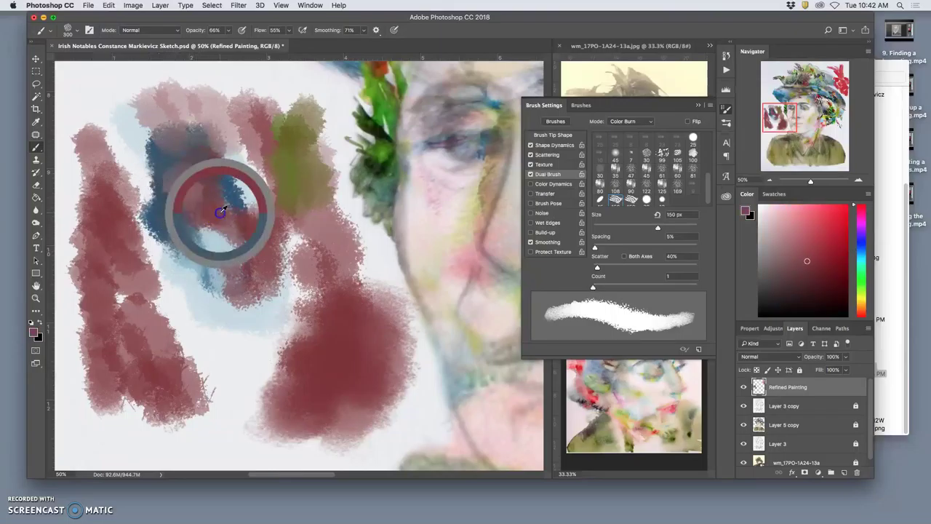
alt+click(384, 154)
drag(182, 177, 166, 259)
alt+click(385, 68)
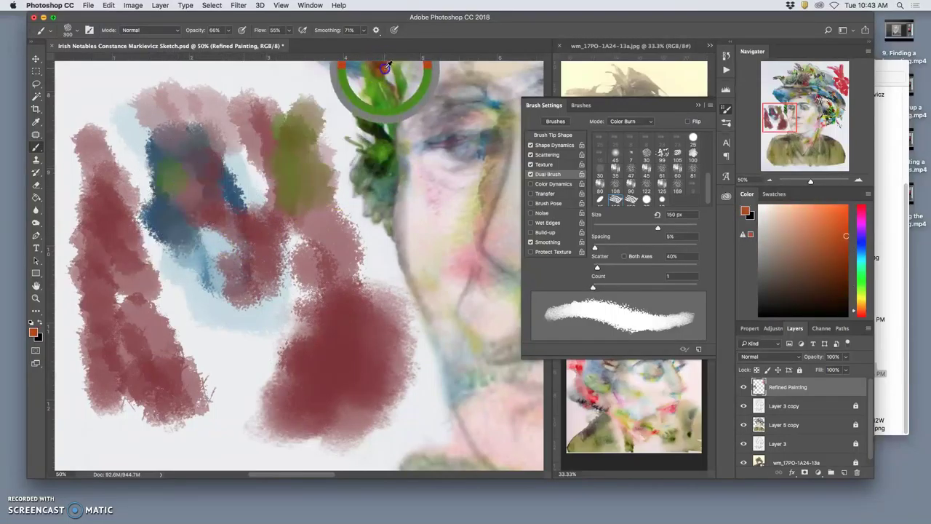
mouse_move(182, 195)
mouse_down()
mouse_move(181, 157)
mouse_move(181, 254)
mouse_move(168, 143)
mouse_move(163, 233)
mouse_move(205, 271)
mouse_up()
Set the brush size to 87 px and Minimum Roundness to 1%, painting small orange test strokes around the upper patches.
click(74, 33)
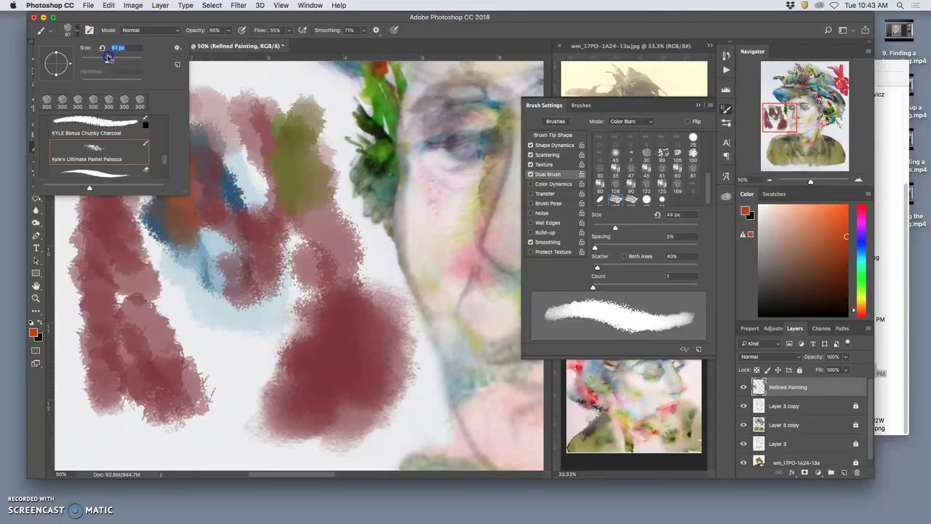
click(231, 82)
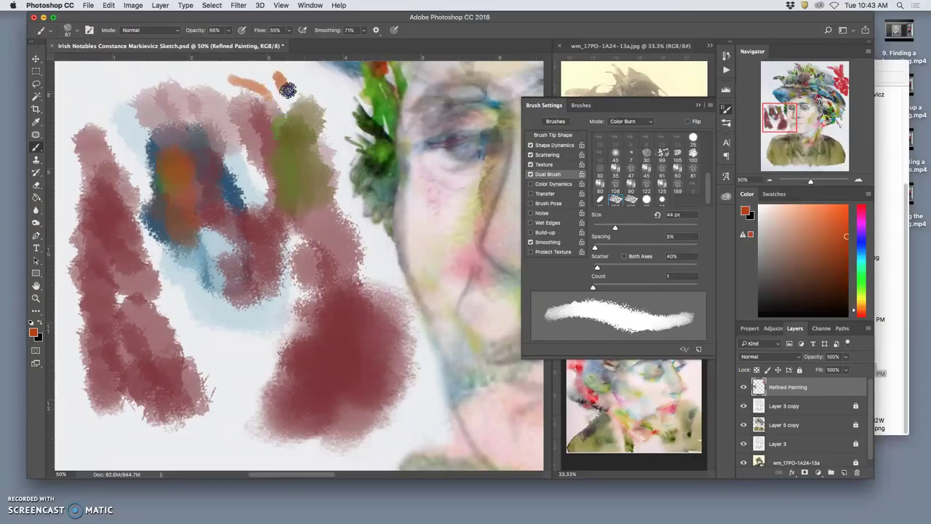
click(553, 145)
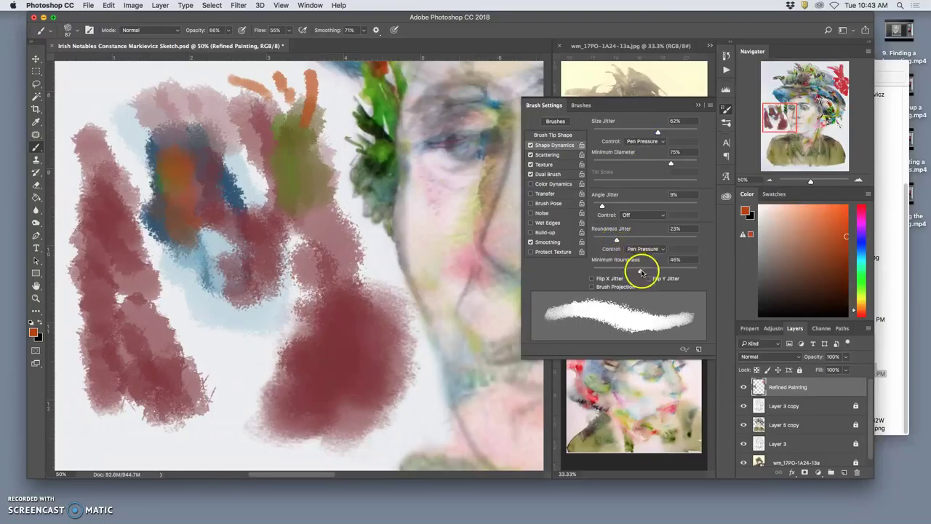
drag(640, 272, 597, 272)
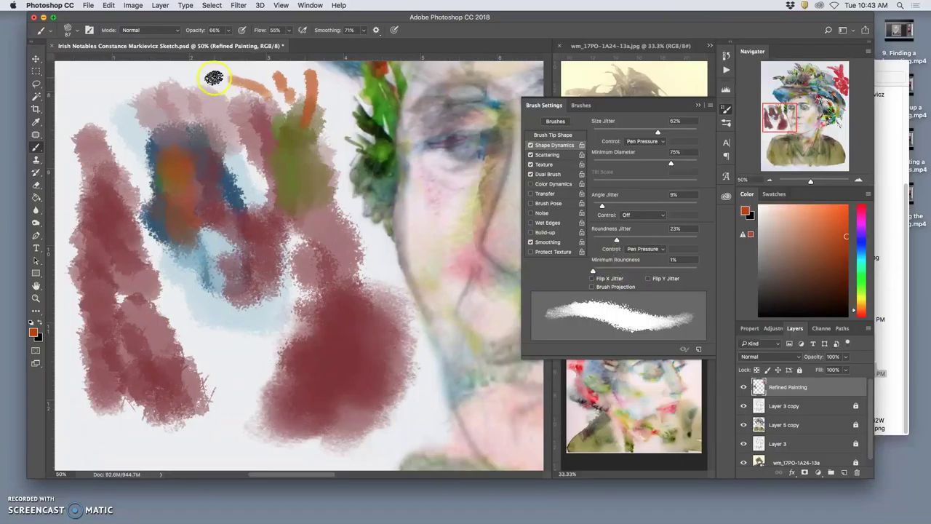
mouse_move(223, 90)
mouse_down()
mouse_move(118, 89)
mouse_move(101, 106)
mouse_move(118, 147)
mouse_move(98, 150)
mouse_move(104, 129)
mouse_move(124, 158)
mouse_up()
click(116, 78)
mouse_move(118, 84)
mouse_down()
mouse_move(129, 109)
mouse_move(114, 90)
mouse_move(132, 125)
mouse_move(106, 84)
mouse_move(128, 103)
mouse_move(120, 76)
mouse_move(203, 67)
mouse_move(240, 77)
mouse_move(217, 71)
mouse_move(223, 97)
mouse_up()
click(228, 123)
click(243, 150)
click(317, 241)
Try reapplying the last-used Gaussian Blur to the test strokes on the Refined Painting layer, and undo it.
key(super+minus)
key(super+minus)
key(super+minus)
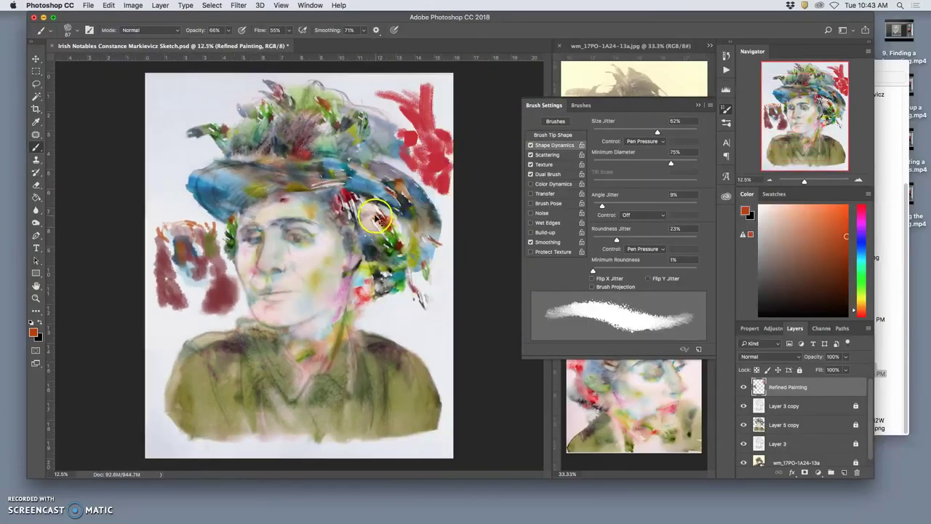
key(super+plus)
key(super+plus)
key(super+plus)
drag(222, 241, 466, 163)
drag(321, 175, 382, 194)
click(239, 5)
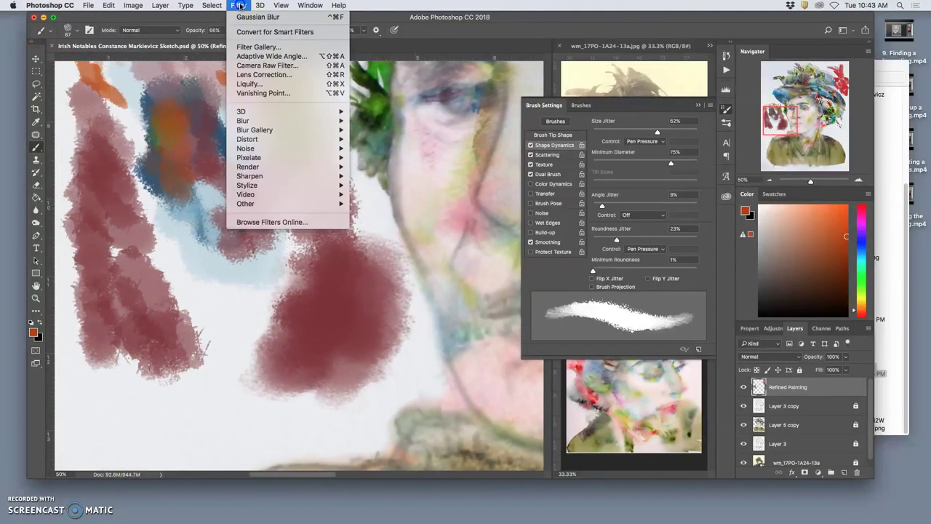
click(243, 18)
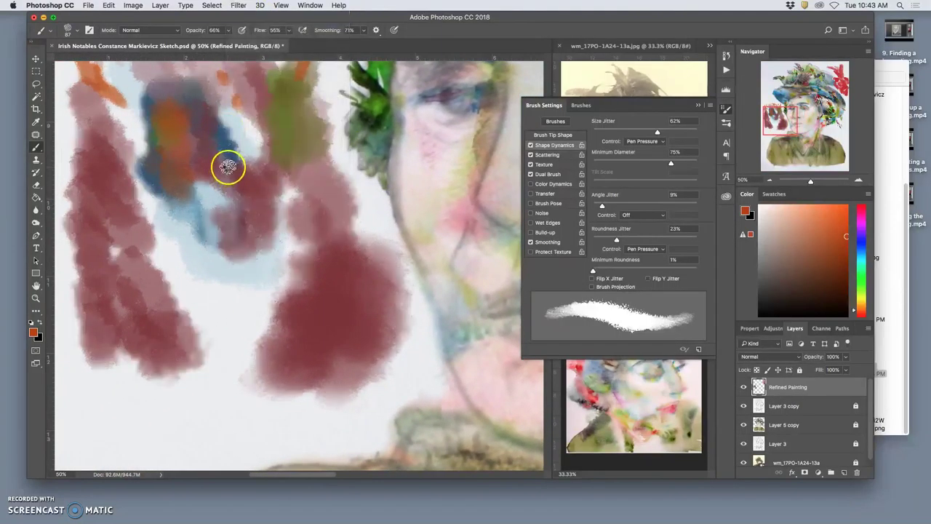
key(super+z)
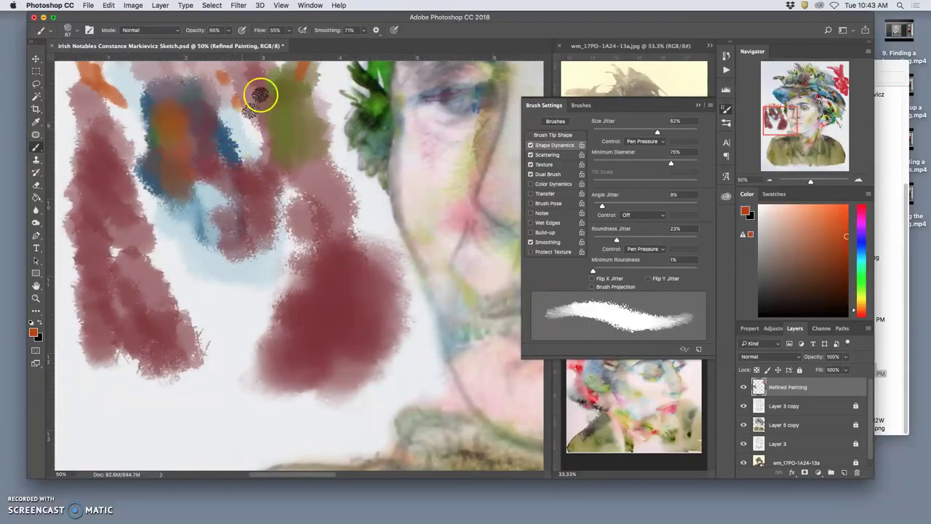
Apply a Gaussian Blur with a 2.7 pixel radius to the test strokes on the Refined Painting layer.
click(239, 5)
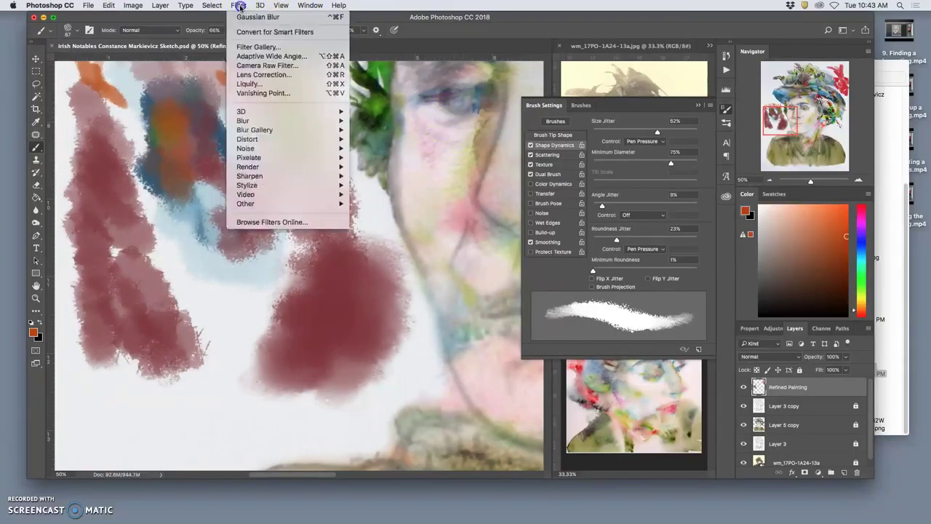
mouse_move(246, 120)
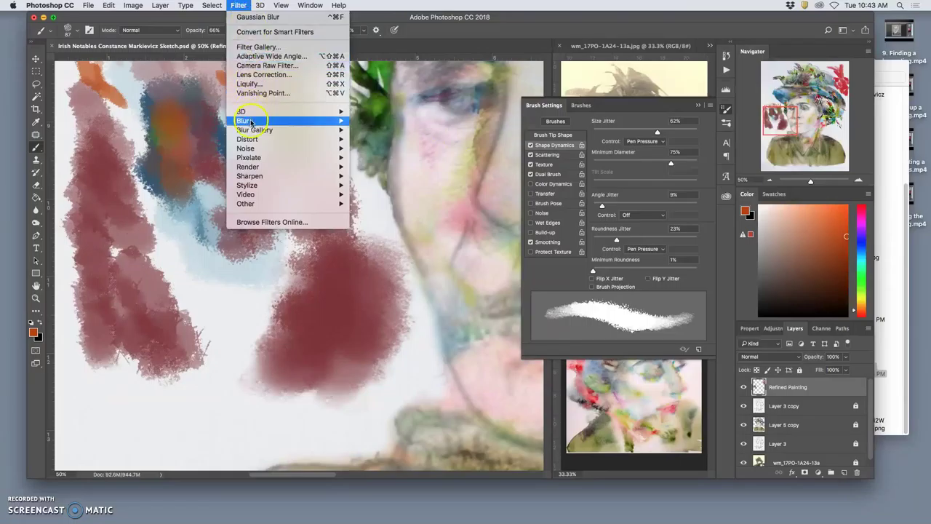
click(375, 157)
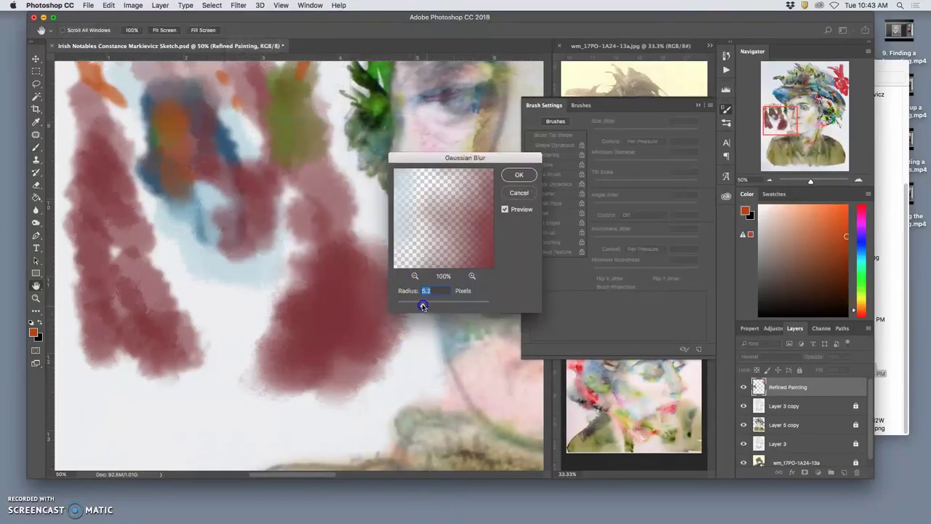
drag(411, 303, 410, 304)
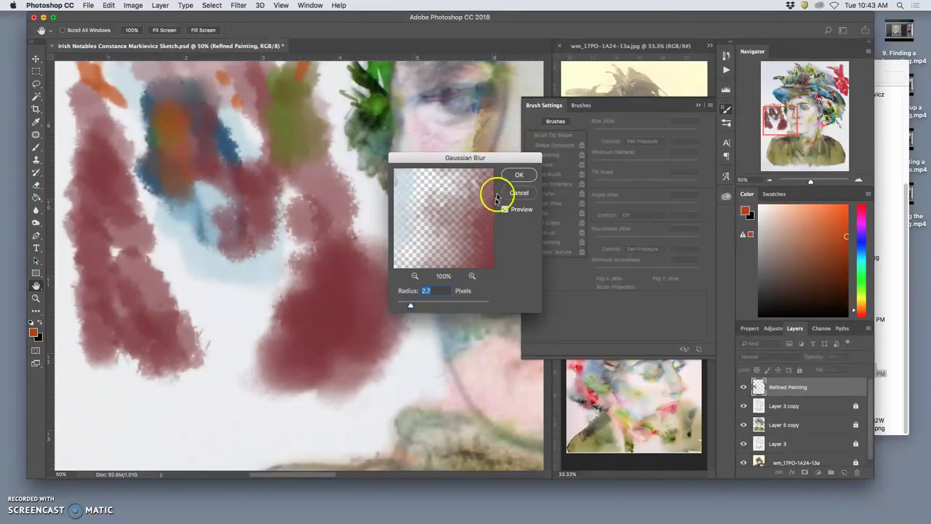
click(519, 177)
key(b)
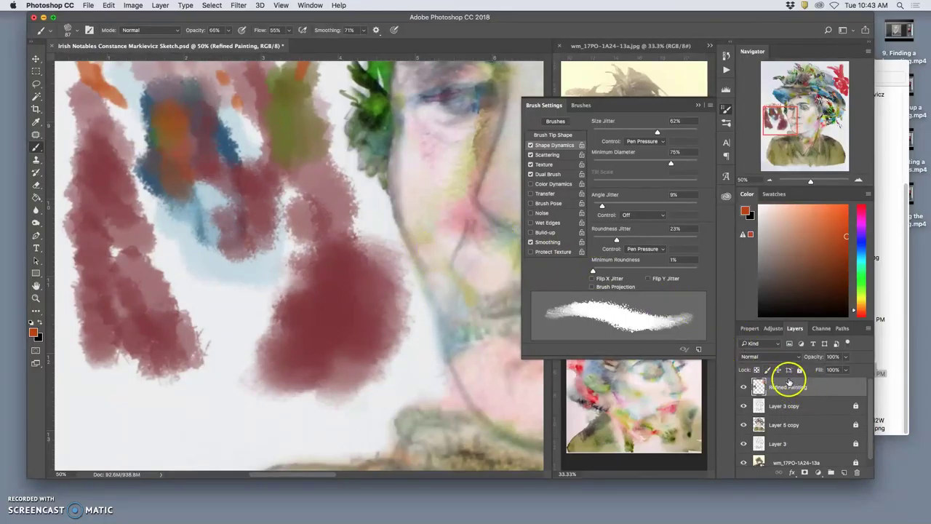
Select the whole canvas, delete all test strokes from the Refined Painting layer, and collapse the brush settings.
key(super+d)
key(super+0)
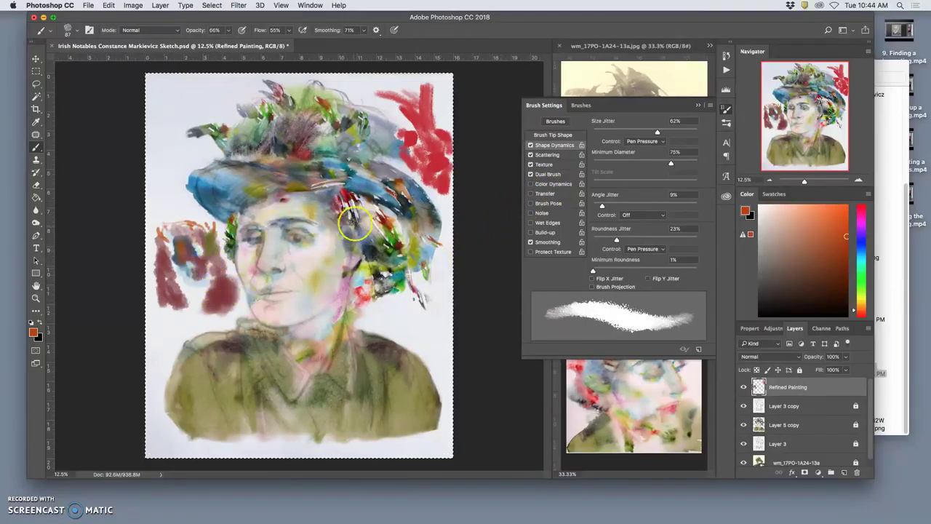
key(BackSpace)
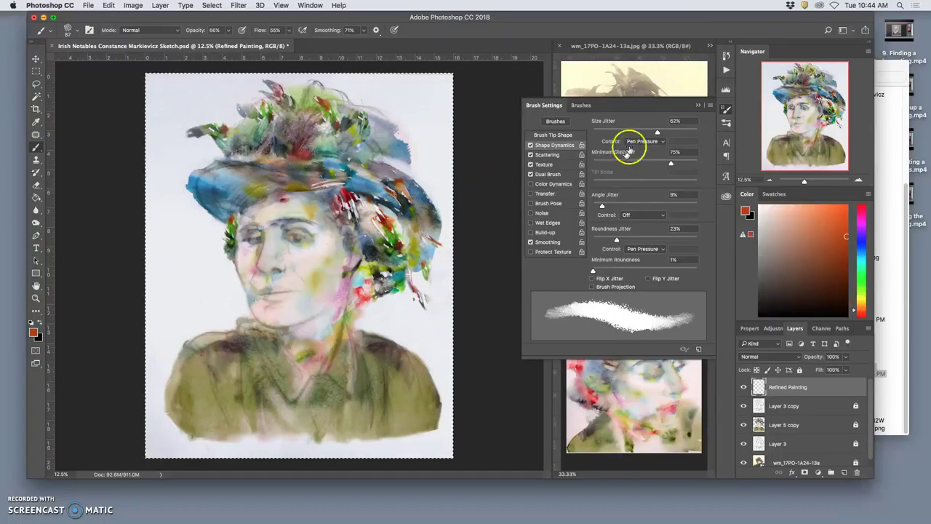
click(695, 107)
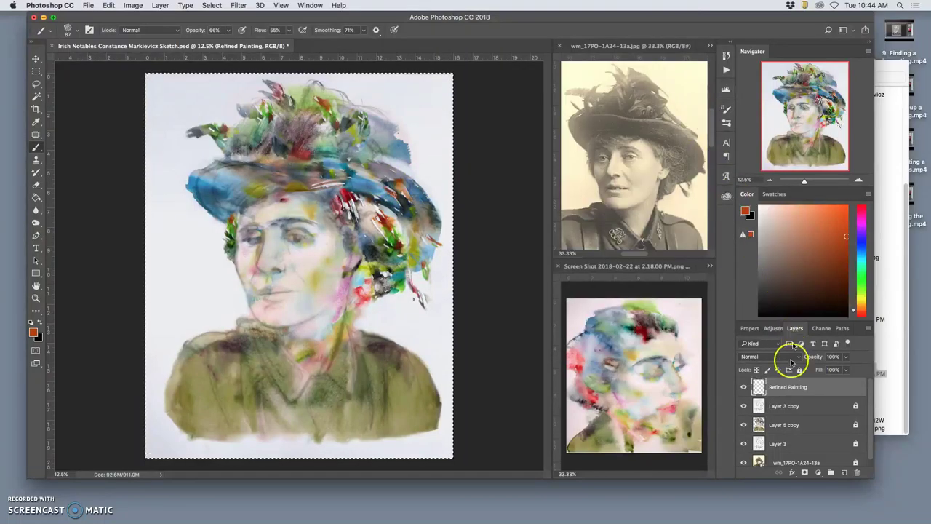
Sample a dark blue-grey from the hair beside the cheek for painting around the eye on the viewer's right.
key(super+plus)
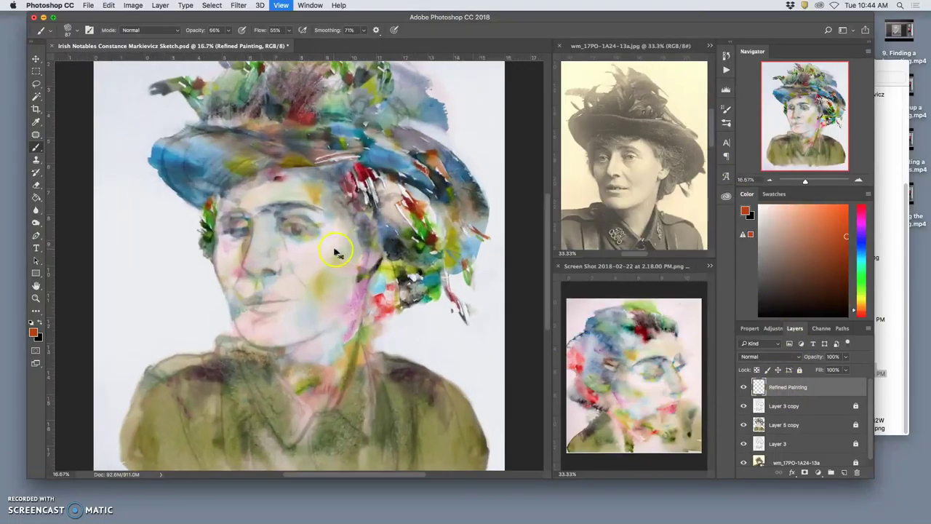
key(super+plus)
key(super+plus)
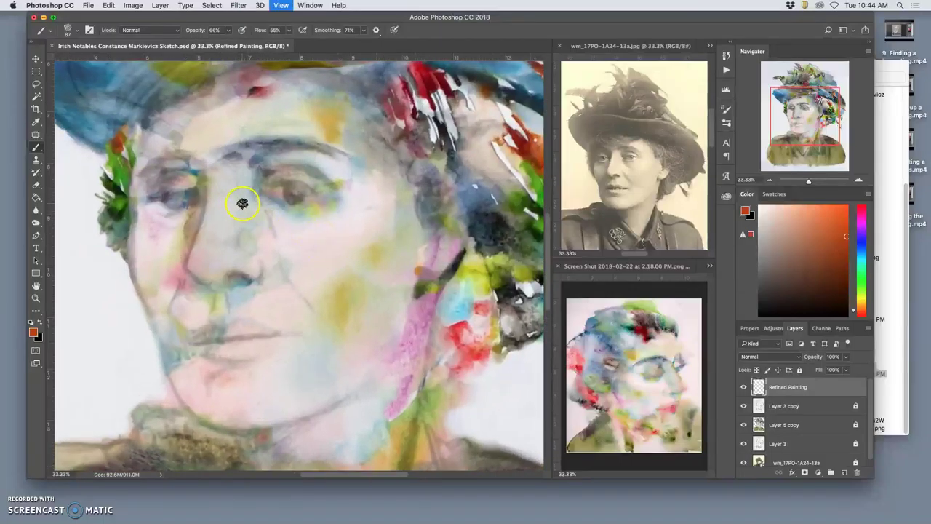
drag(312, 177, 362, 259)
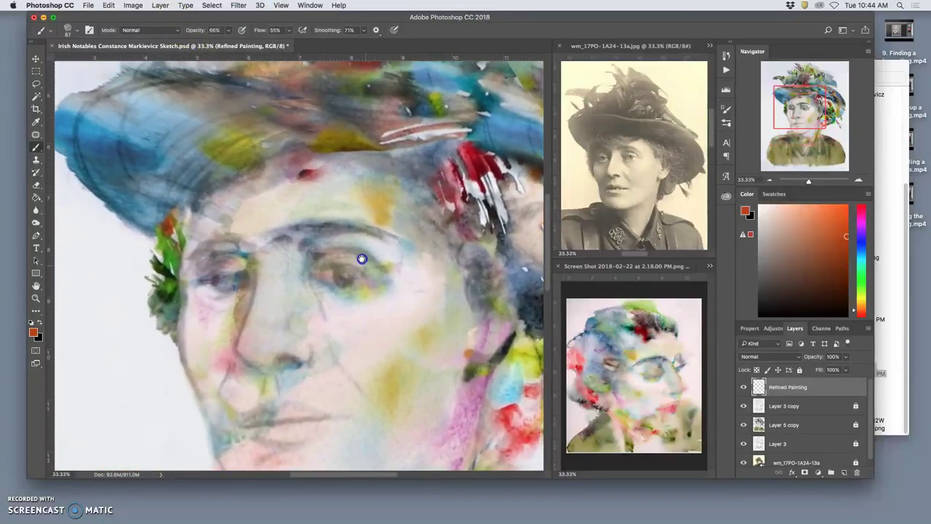
alt+click(333, 191)
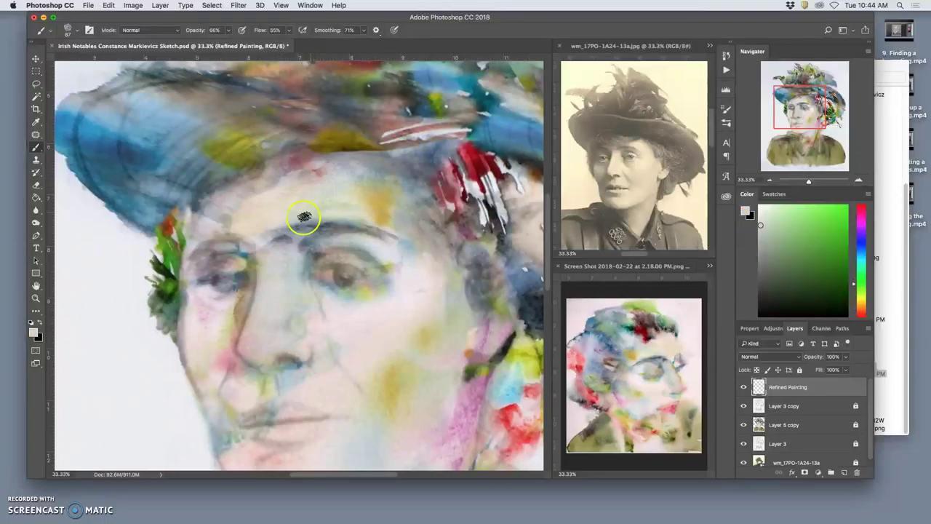
mouse_move(449, 217)
mouse_down()
mouse_move(466, 220)
mouse_move(507, 270)
mouse_up()
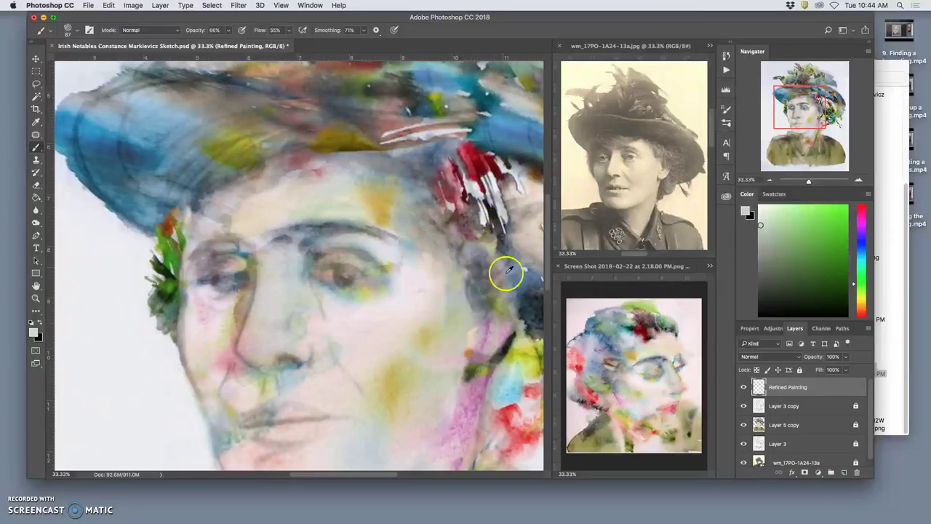
alt+click(528, 305)
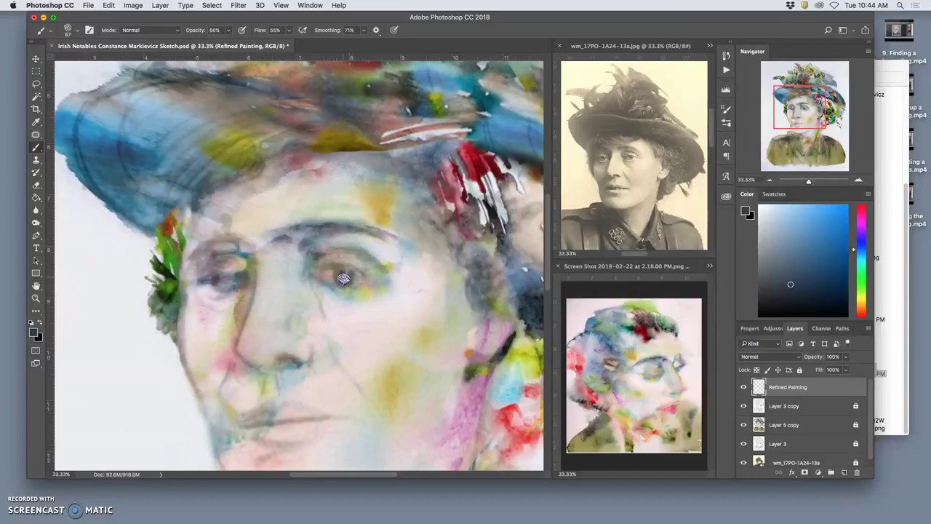
Sample a darker blue-grey from the hair and darken the pupil, upper eyelid and eyebrow of the eye nearest the hair.
alt+click(509, 312)
click(357, 275)
drag(357, 275, 346, 272)
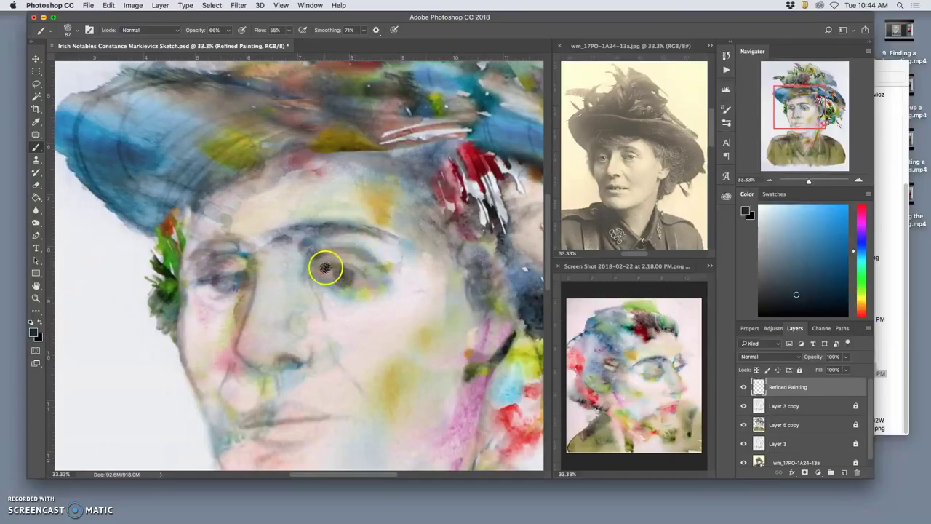
mouse_move(328, 267)
mouse_down()
mouse_move(324, 255)
mouse_move(321, 272)
mouse_up()
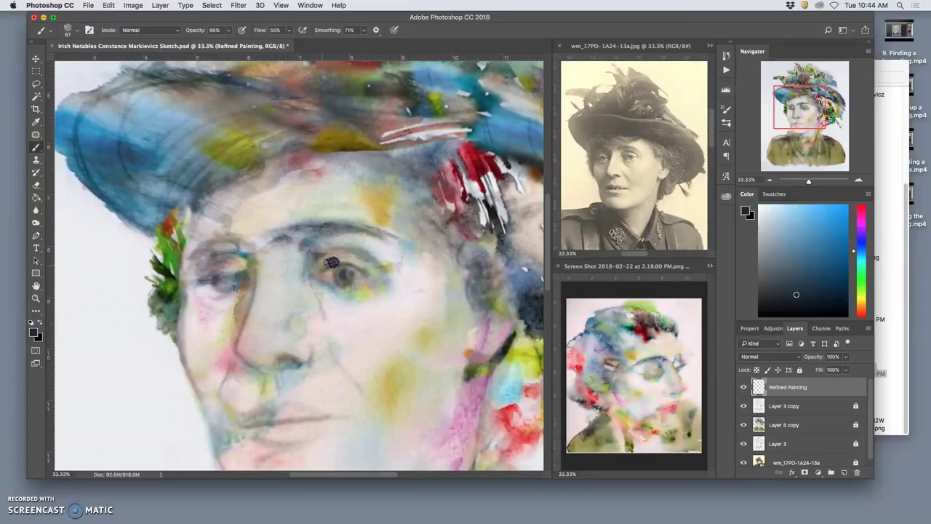
mouse_move(368, 267)
mouse_down()
mouse_move(354, 270)
mouse_move(371, 258)
mouse_up()
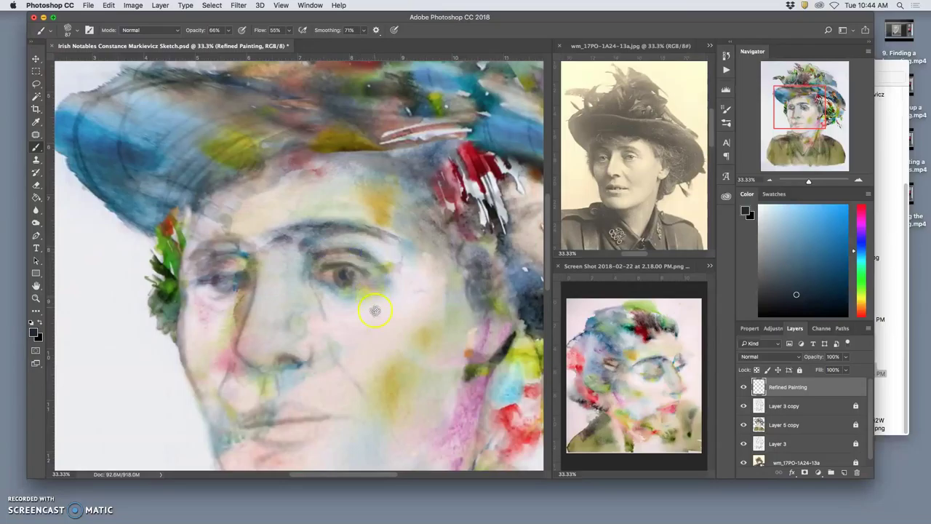
mouse_move(312, 290)
mouse_down()
mouse_move(326, 248)
mouse_move(307, 235)
mouse_move(315, 224)
mouse_move(299, 231)
mouse_move(346, 228)
mouse_up()
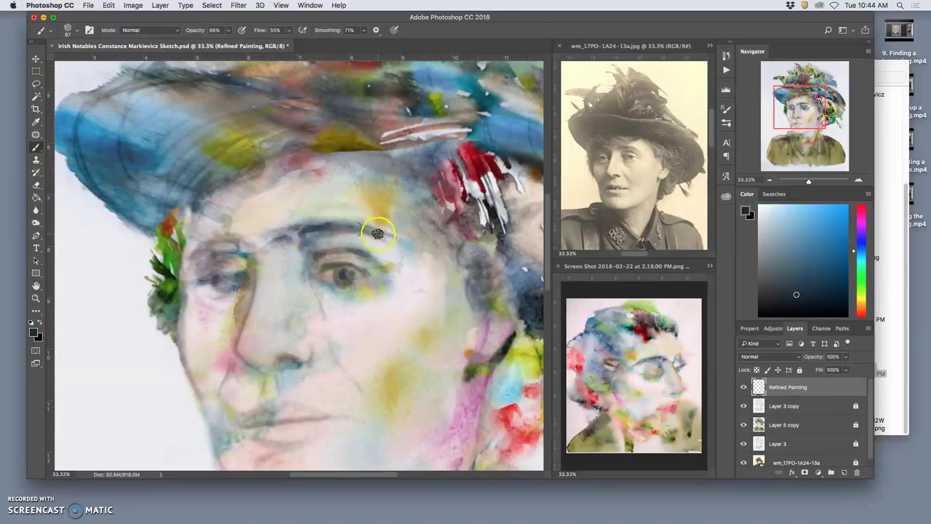